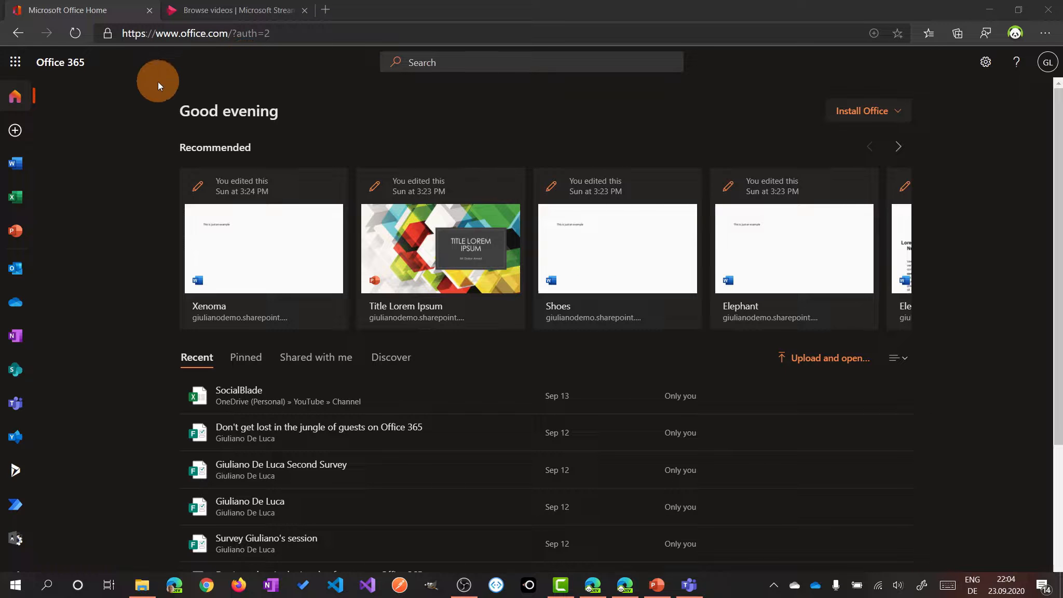
# - Go to Microsoft Forms from the Office home page and create a new quiz
pyautogui.click(16, 63)
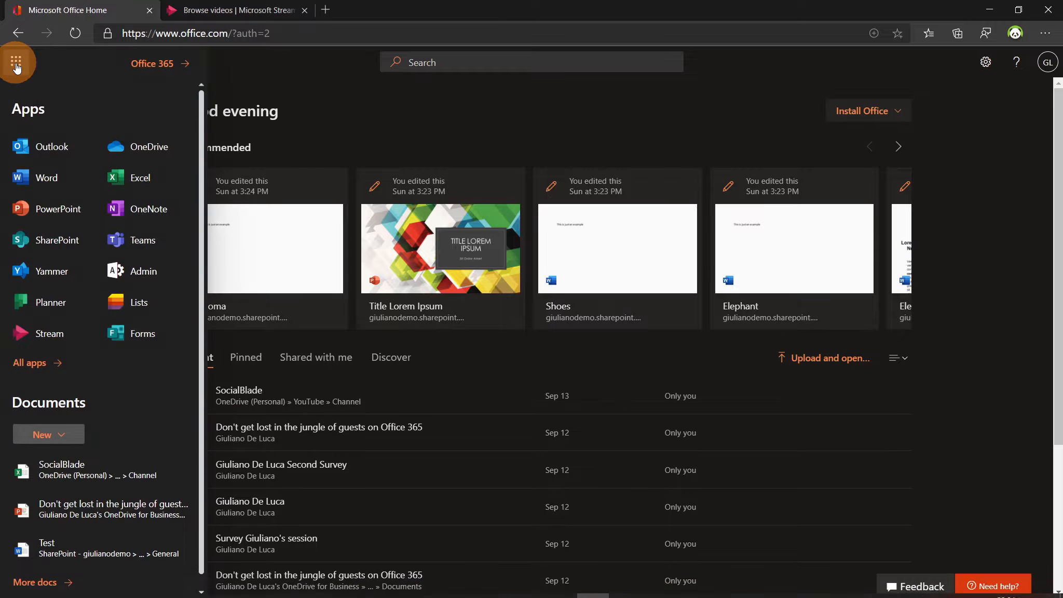
pyautogui.click(145, 348)
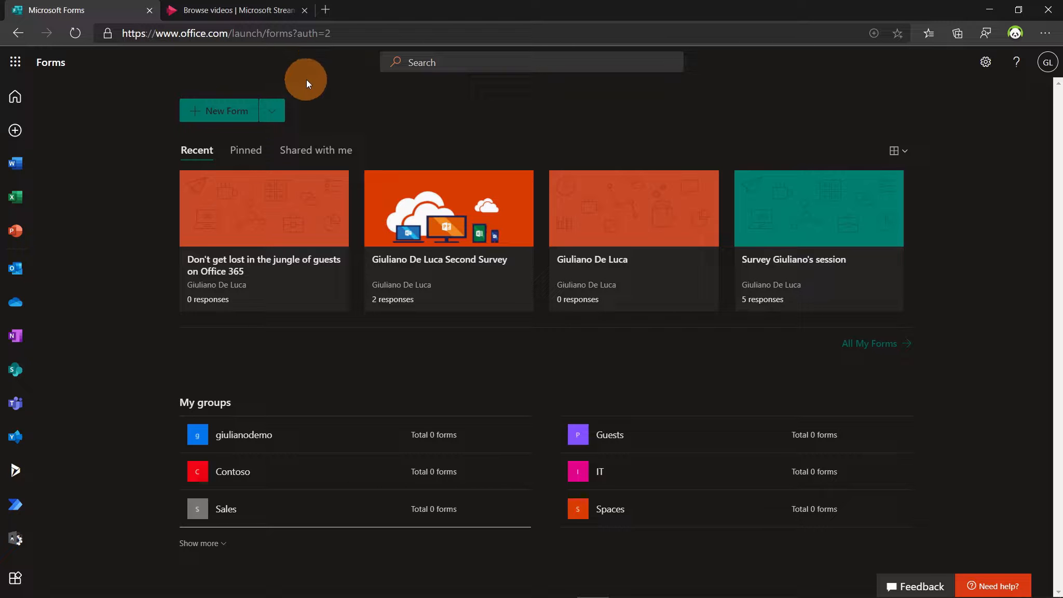
pyautogui.click(246, 117)
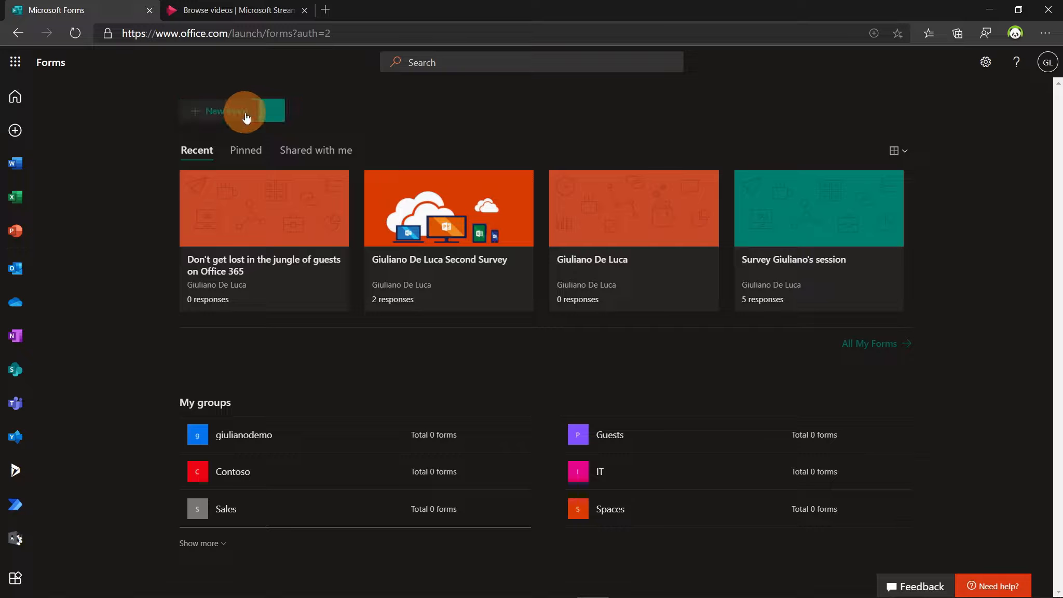
pyautogui.click(277, 115)
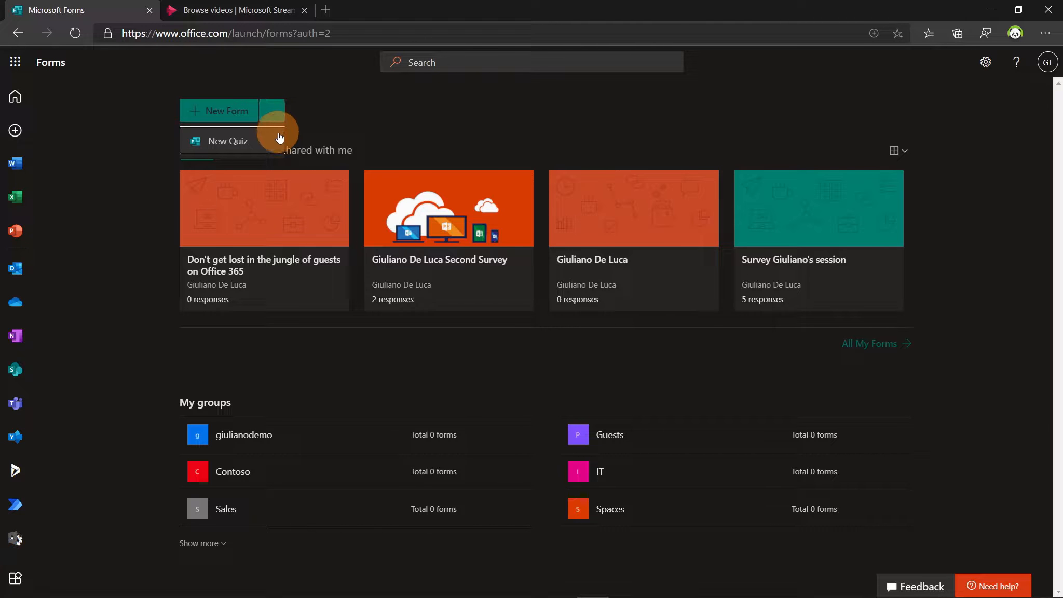
pyautogui.click(240, 143)
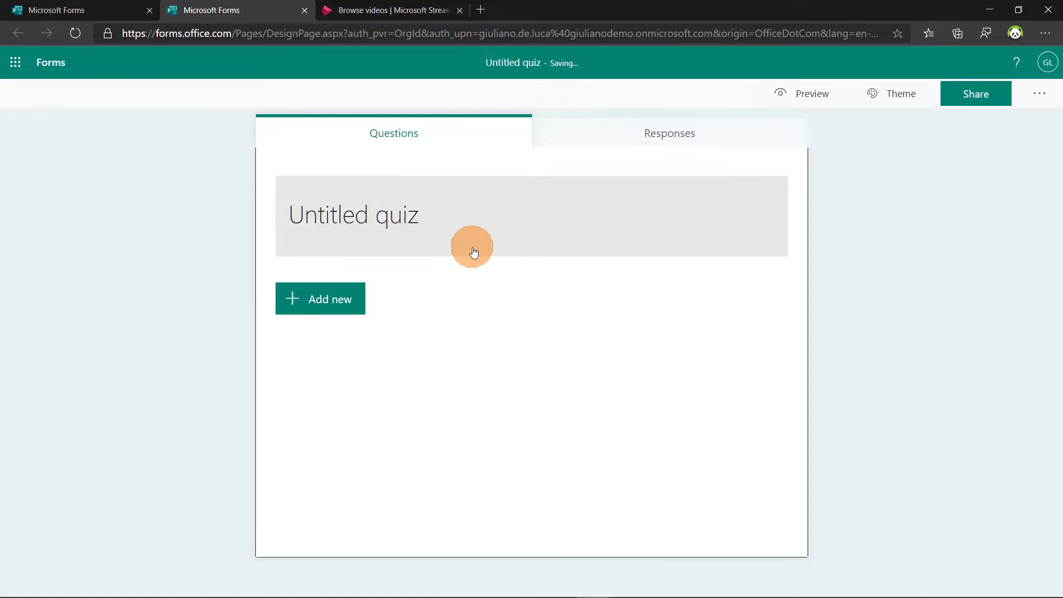
# - Title the quiz with the channel owner's first name followed by "YouTube Channel Quiz"
pyautogui.click(497, 229)
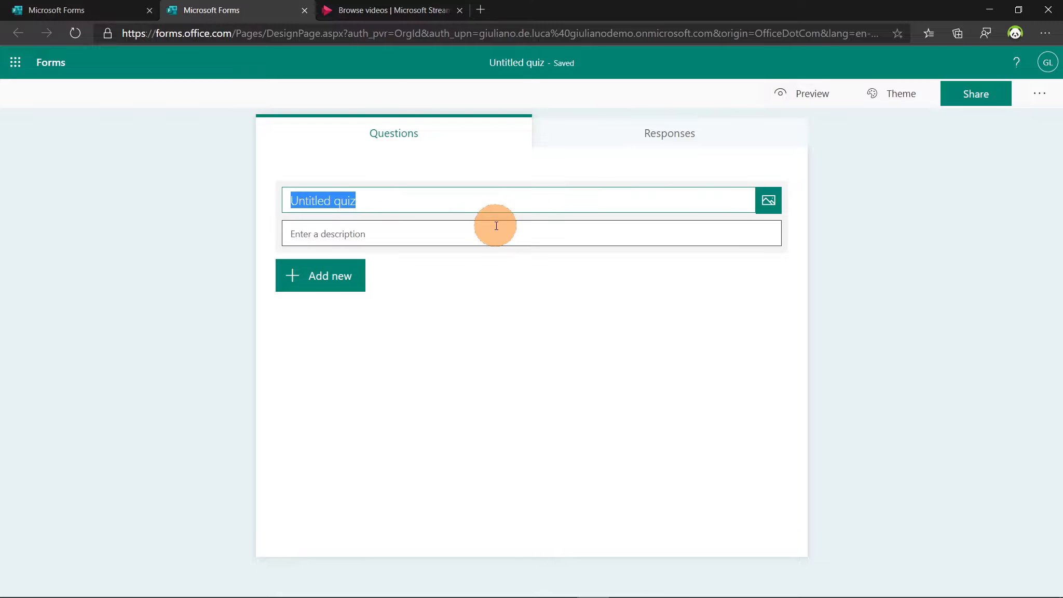
pyautogui.write('Giu')
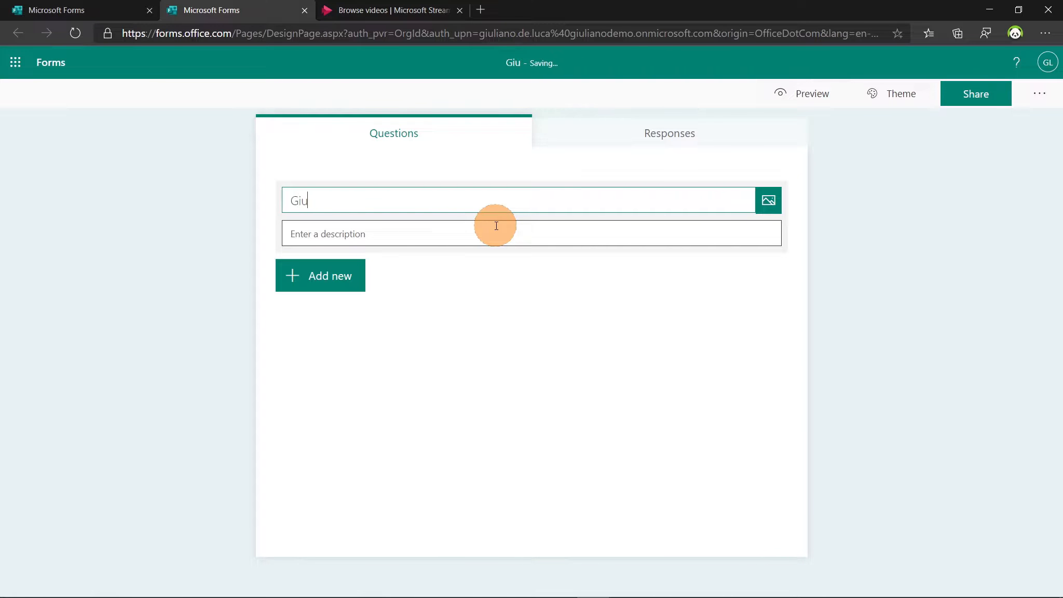
pyautogui.write('liano Yo')
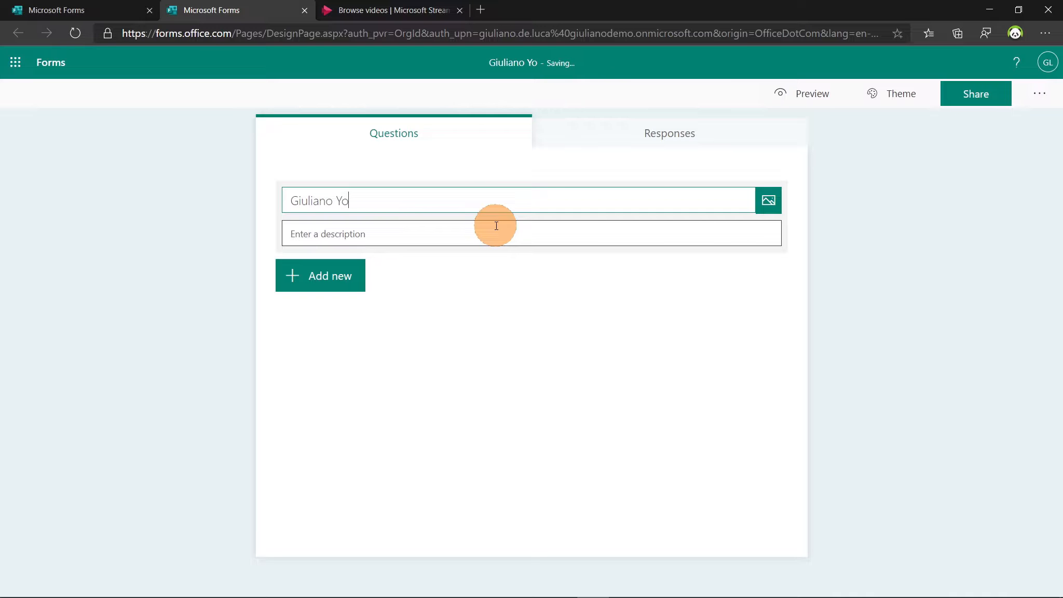
pyautogui.write('uTube ')
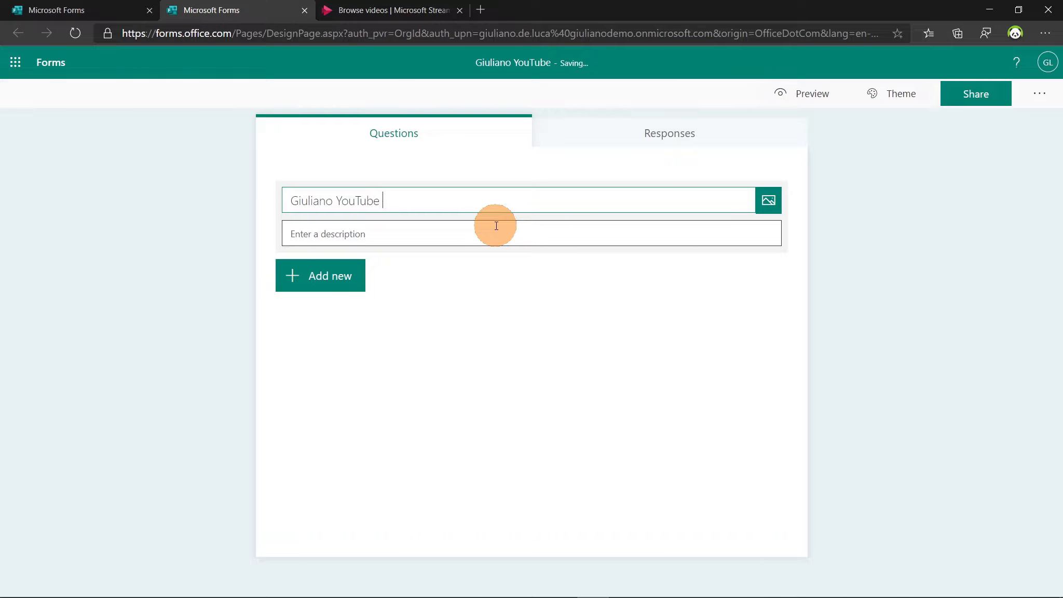
pyautogui.write('Channel')
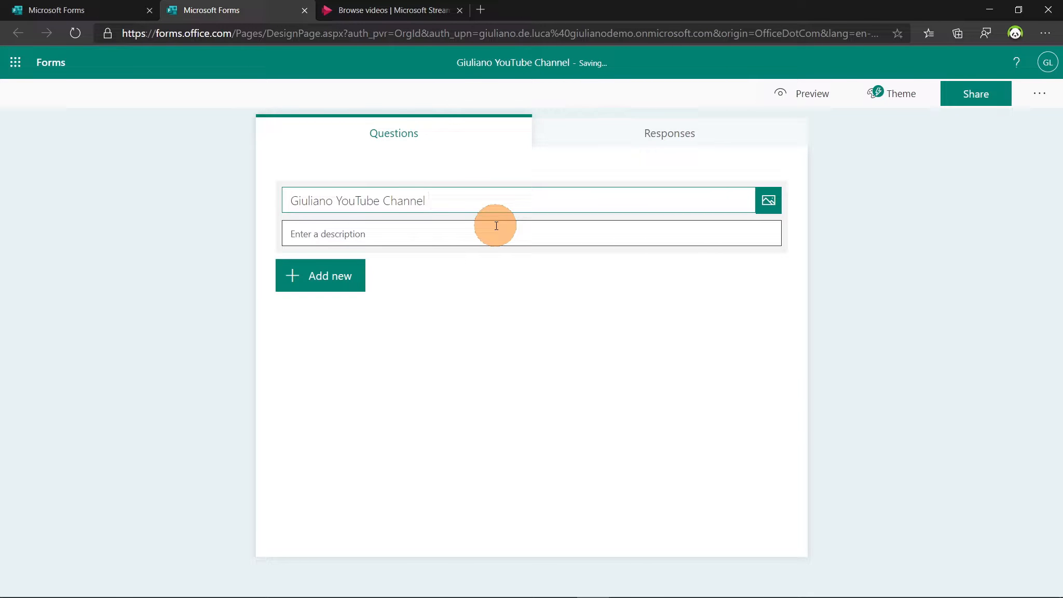
pyautogui.write(' Quiz')
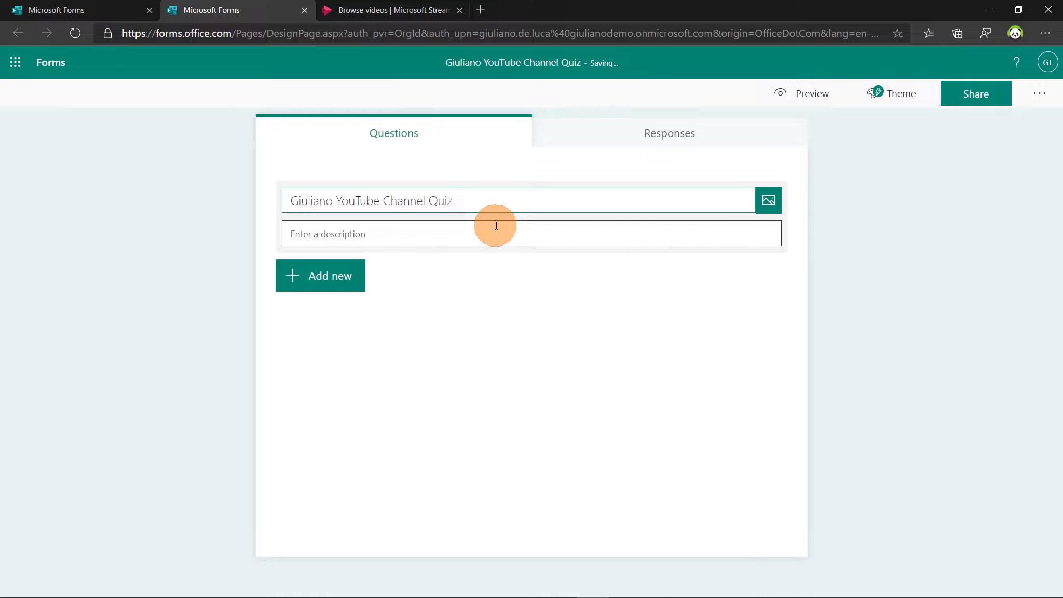
# - Search Bing images for "YouTube" and add the wide YouTube wordmark logo to the quiz header
pyautogui.click(768, 200)
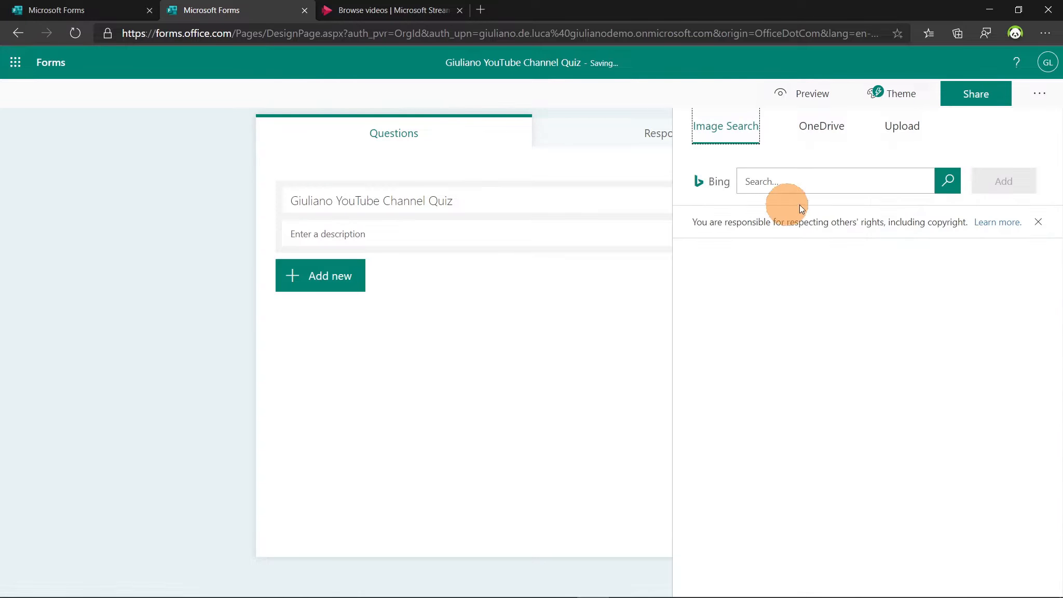
pyautogui.click(856, 191)
pyautogui.write('Y')
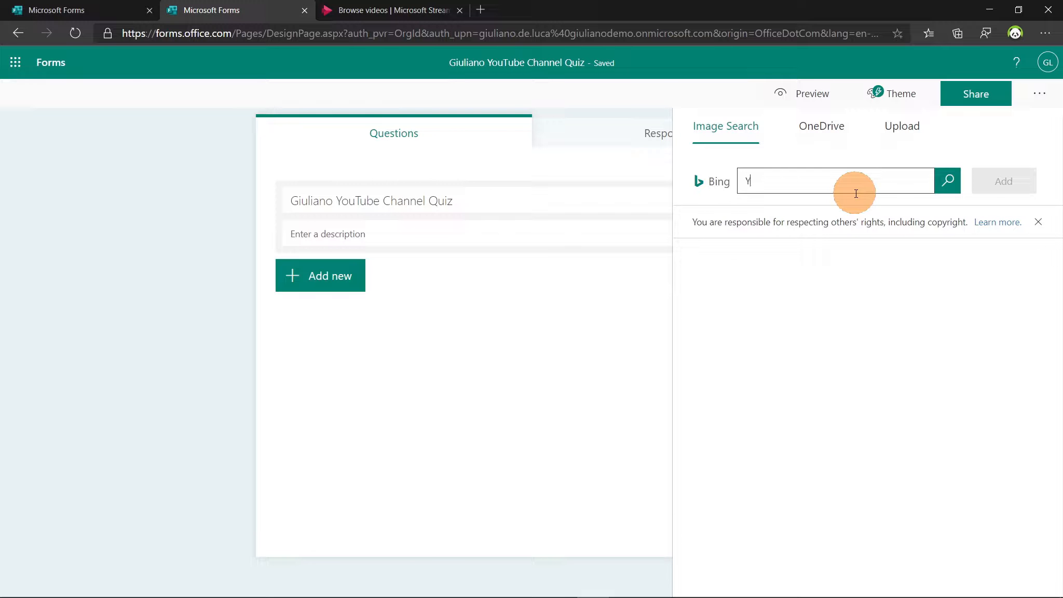
pyautogui.write('ouTube')
pyautogui.click(947, 182)
pyautogui.click(819, 332)
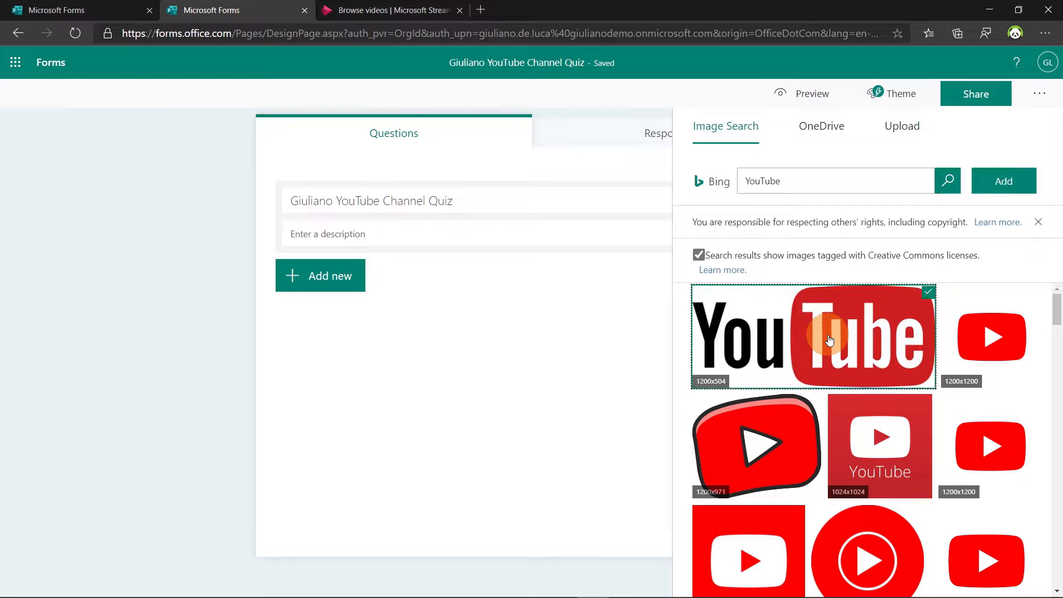
pyautogui.click(999, 181)
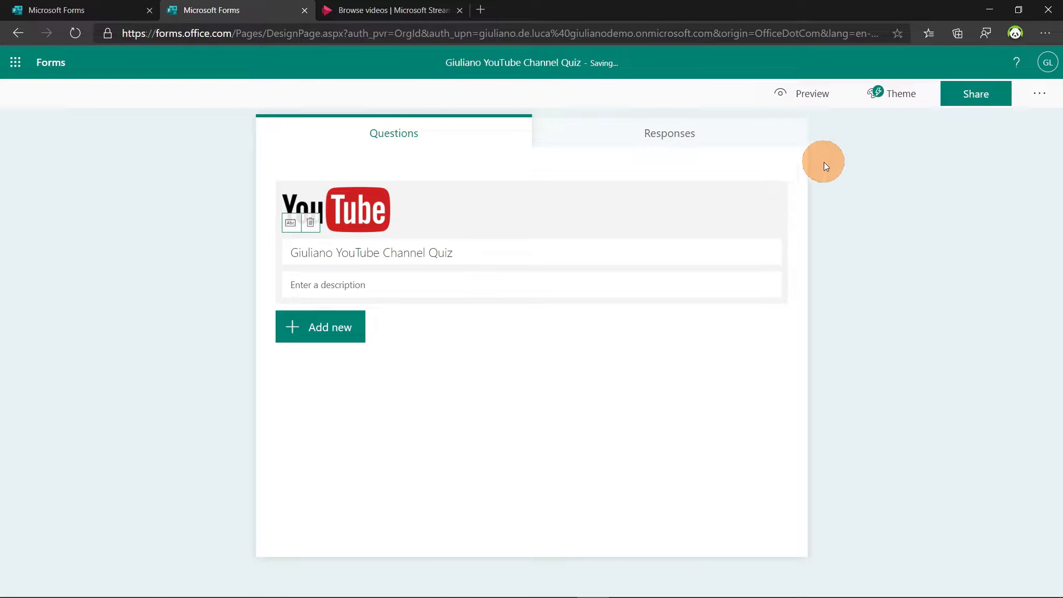
# - Browse the available themes and apply the "Composition paper" theme idea to the quiz
pyautogui.click(905, 106)
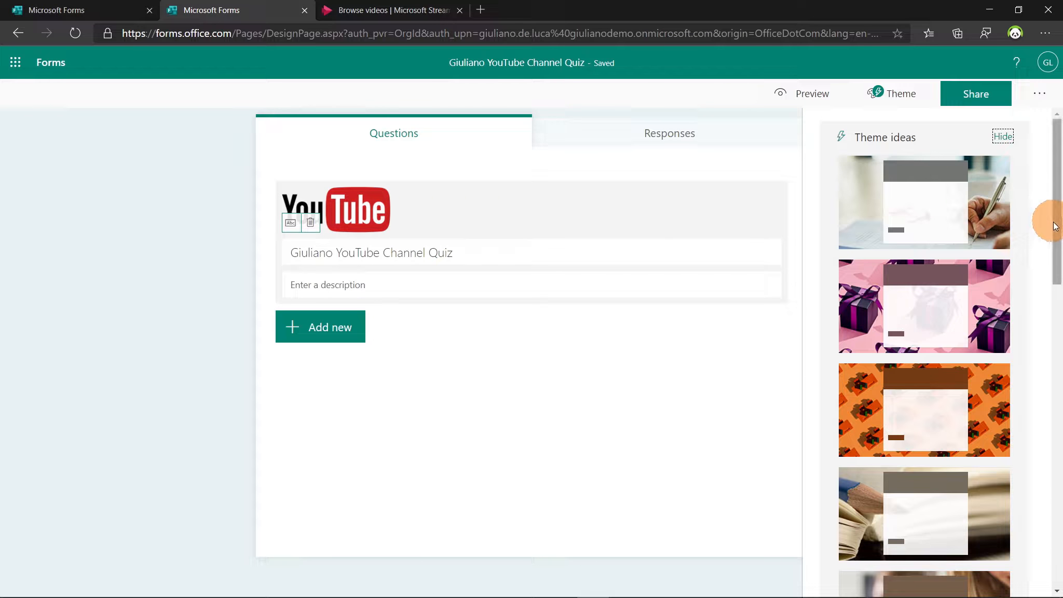
pyautogui.moveTo(1055, 220); pyautogui.dragTo(1059, 530)
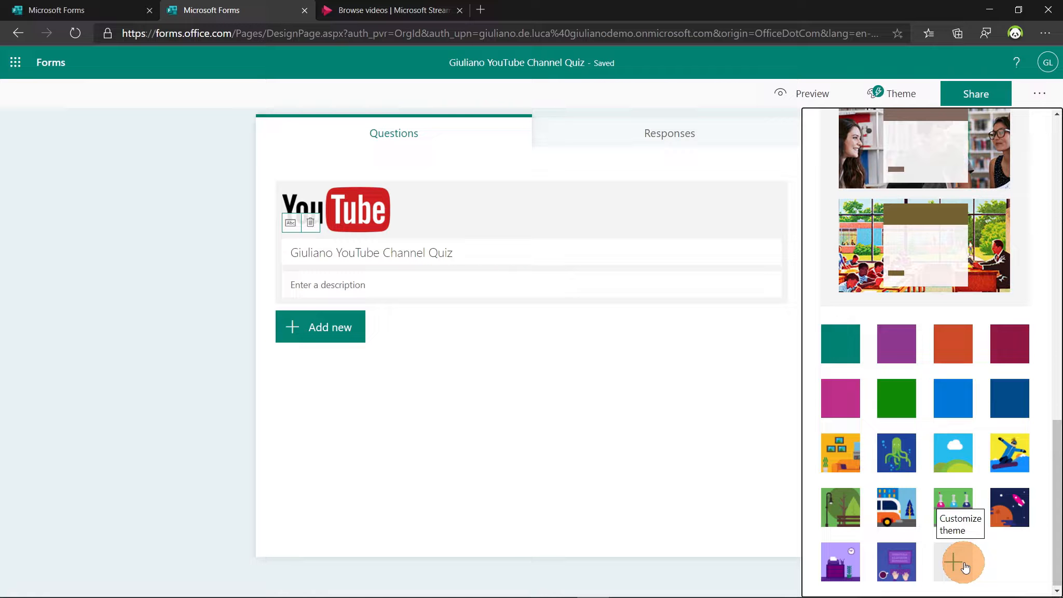
pyautogui.moveTo(1056, 475); pyautogui.dragTo(1054, 171)
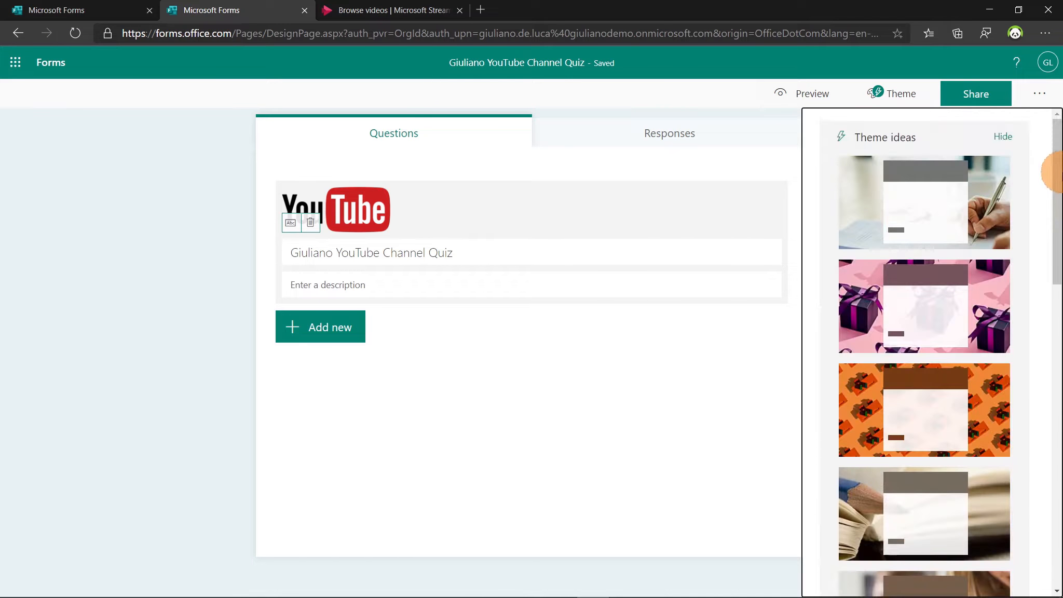
pyautogui.click(993, 183)
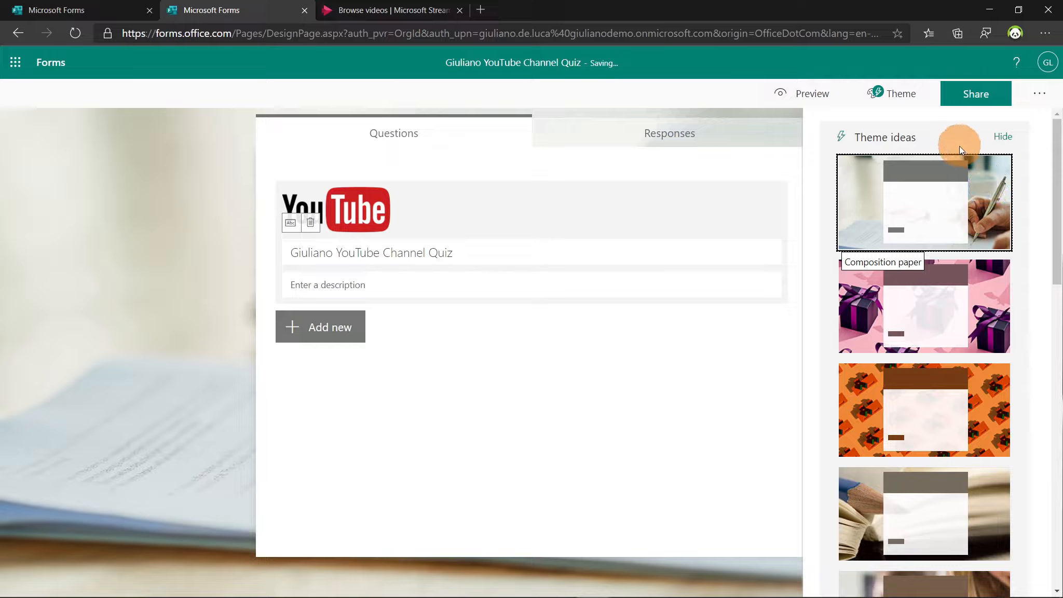
# - Review the quiz settings and the sharing options, including who can respond, and copy the response link
pyautogui.click(1040, 96)
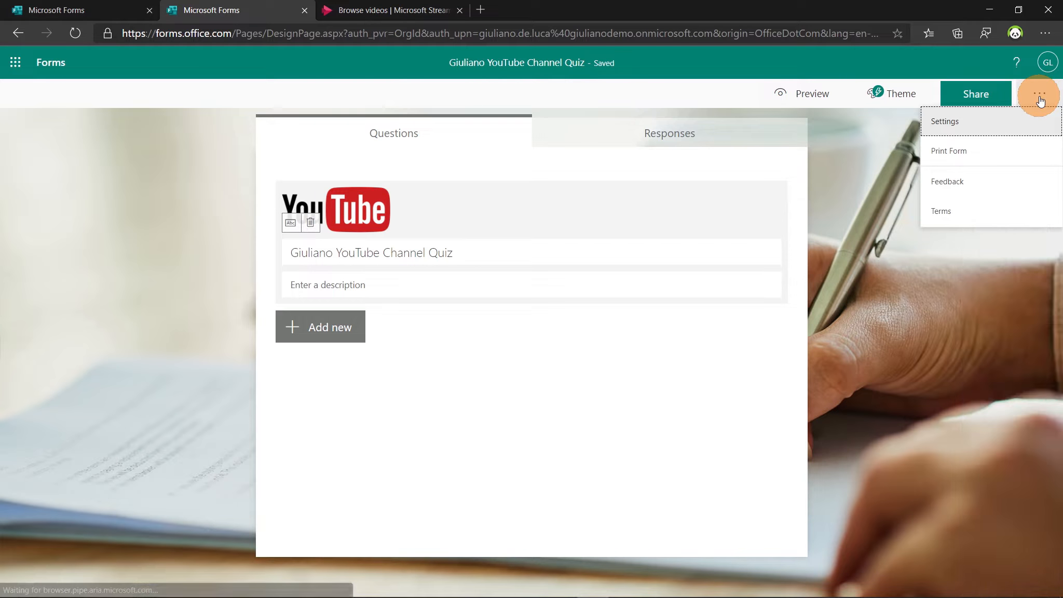
pyautogui.click(971, 128)
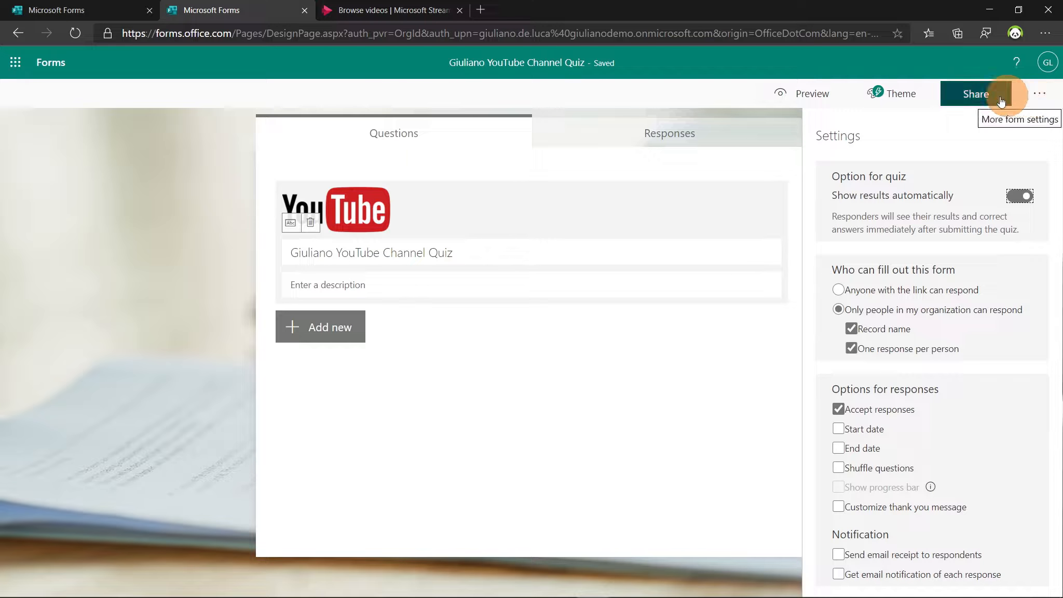
pyautogui.click(978, 102)
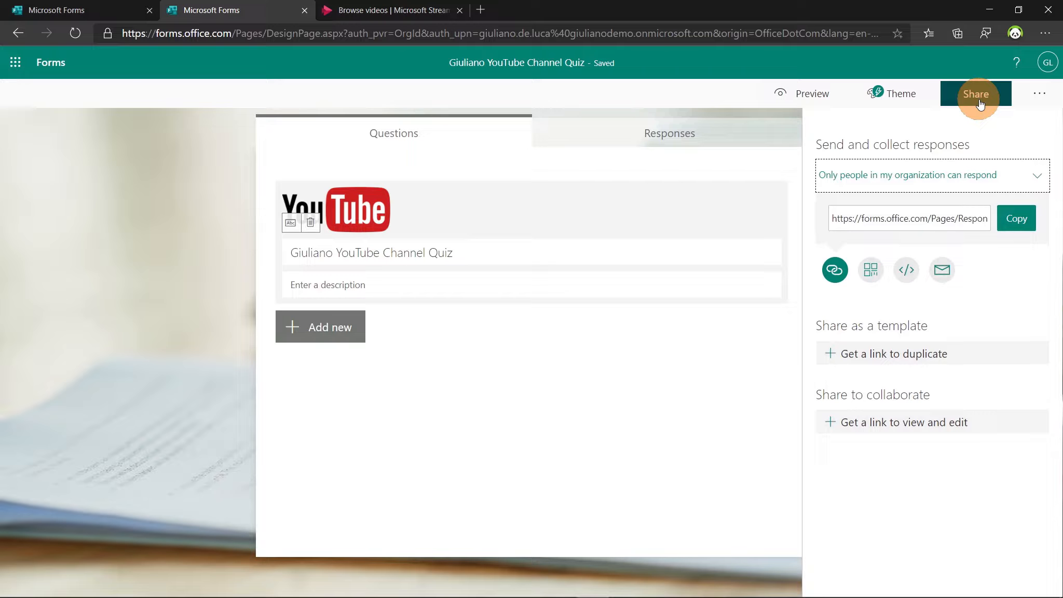
pyautogui.click(1010, 224)
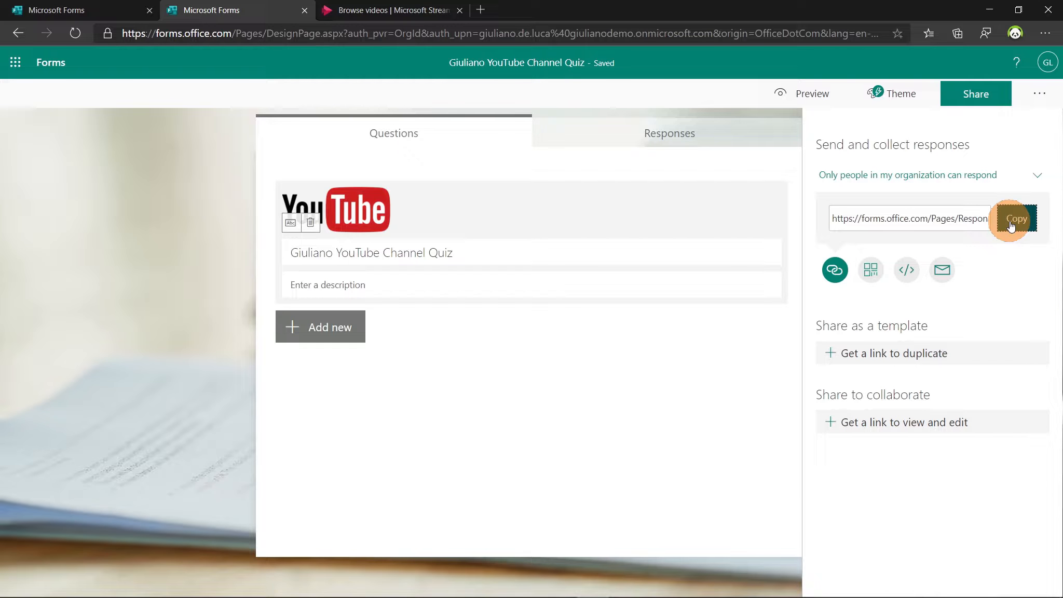
pyautogui.click(1019, 182)
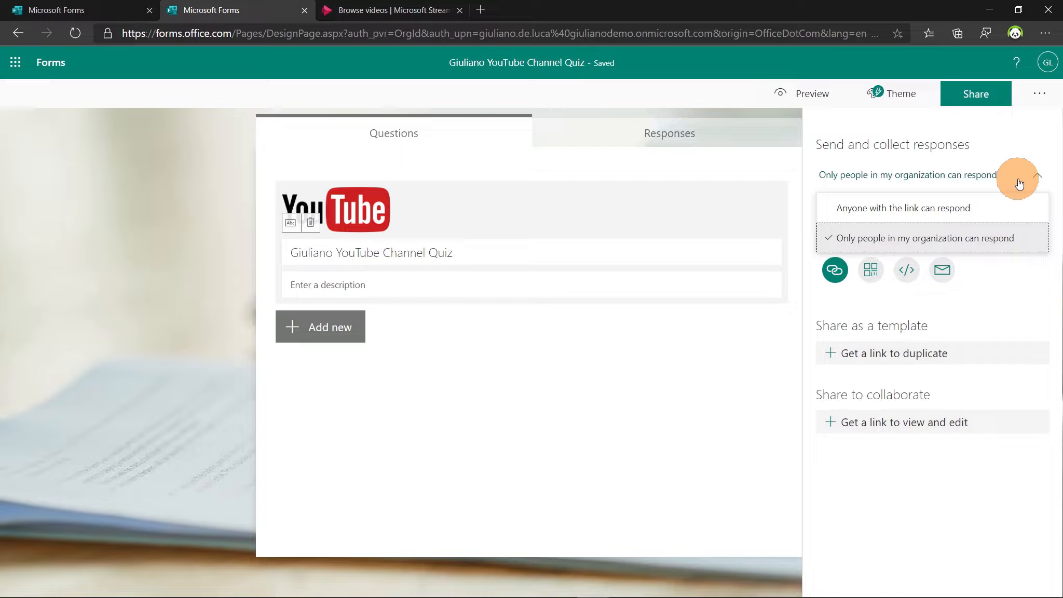
pyautogui.click(1019, 183)
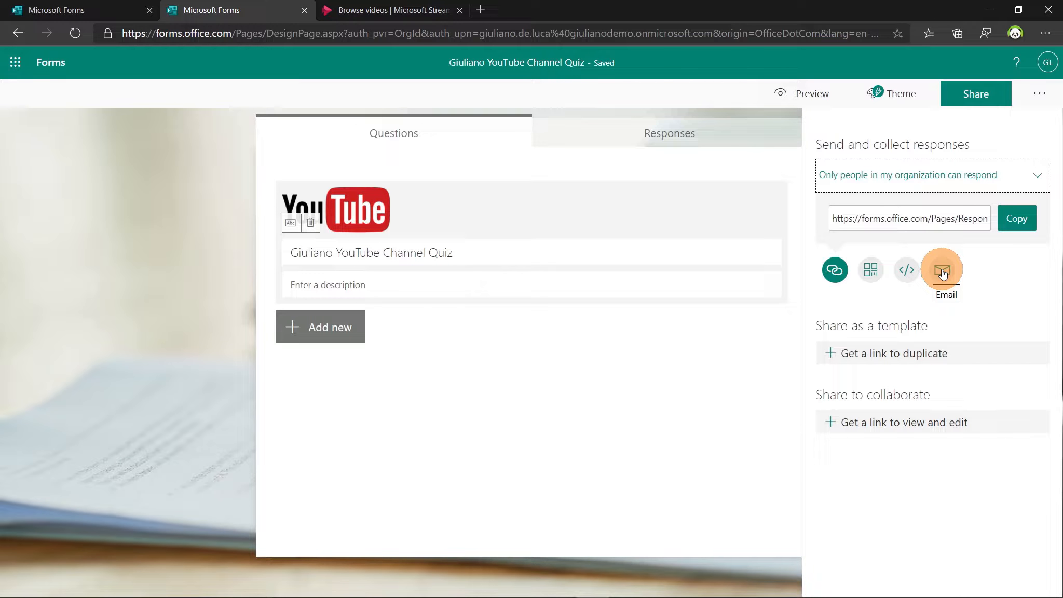
# - Add a choice question to the quiz with the text "How many videos are there?"
pyautogui.click(341, 332)
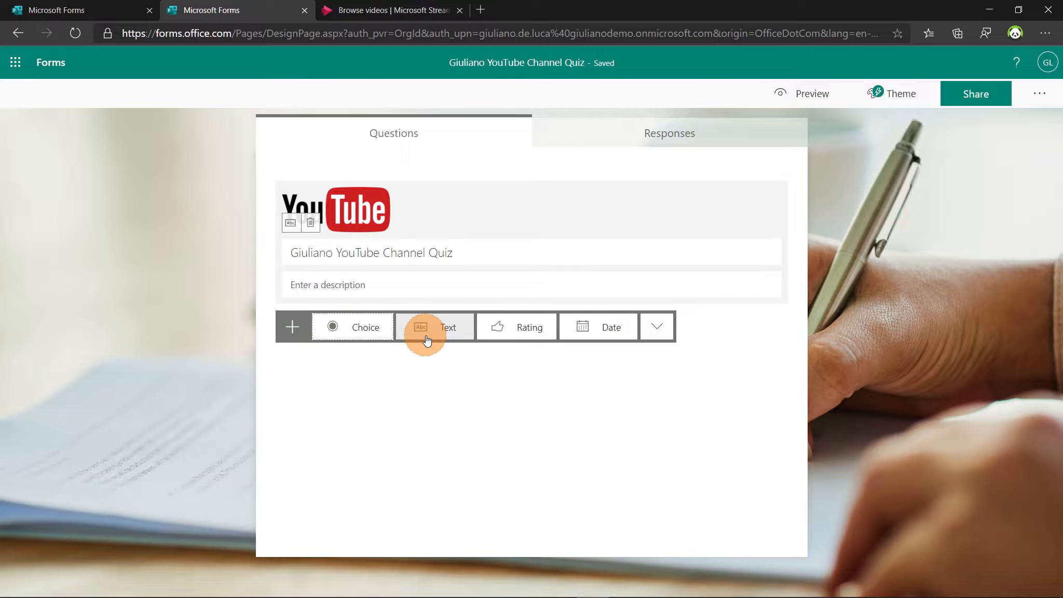
pyautogui.click(657, 332)
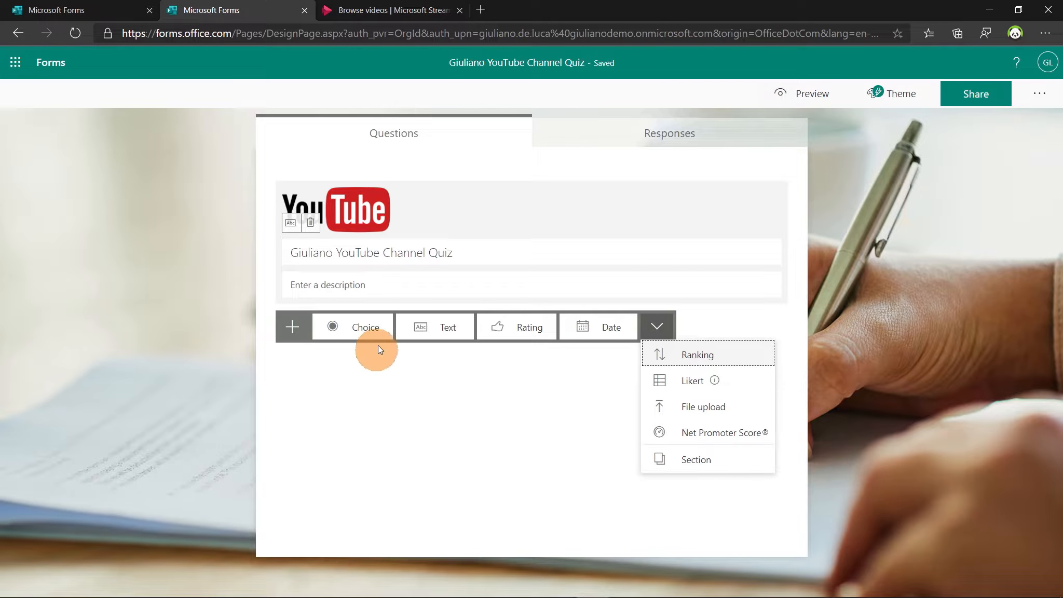
pyautogui.click(367, 337)
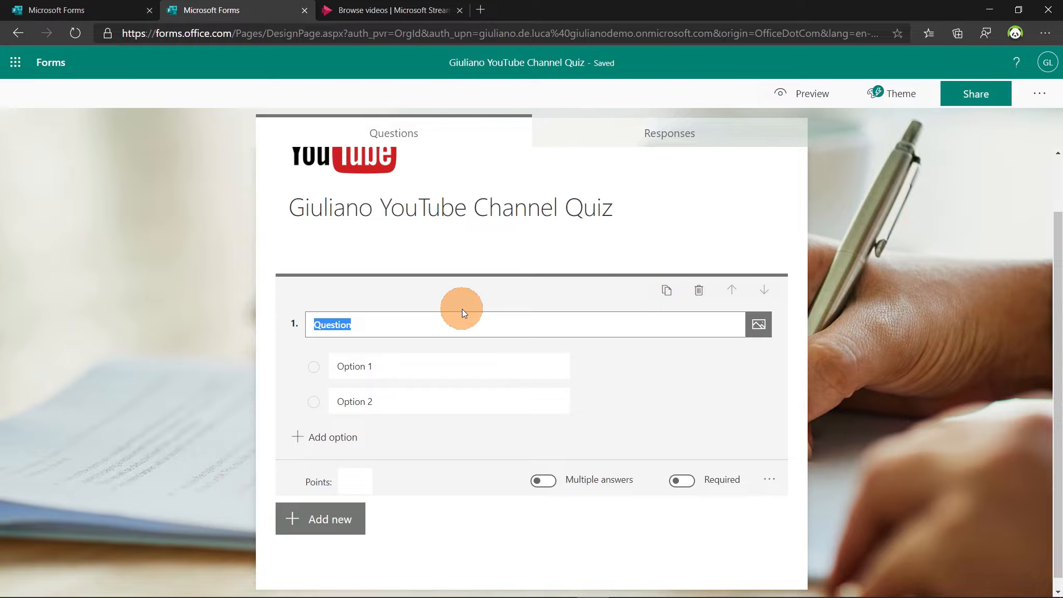
pyautogui.write('How ')
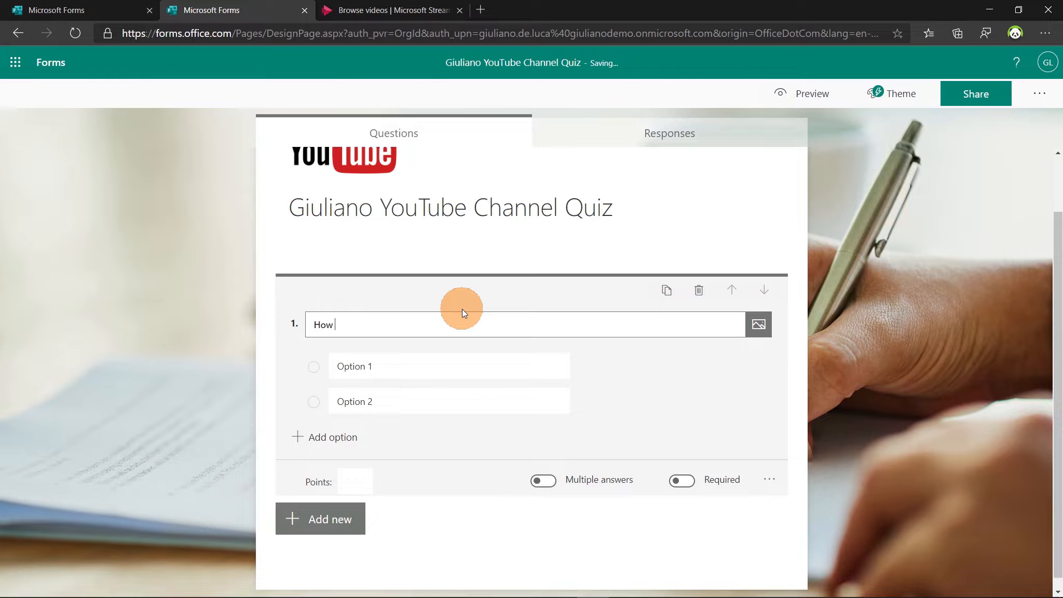
pyautogui.write('many videos are there?')
# - Enter 28, 29 and 30 as the question's answer options and mark 28 as the correct answer
pyautogui.click(429, 368)
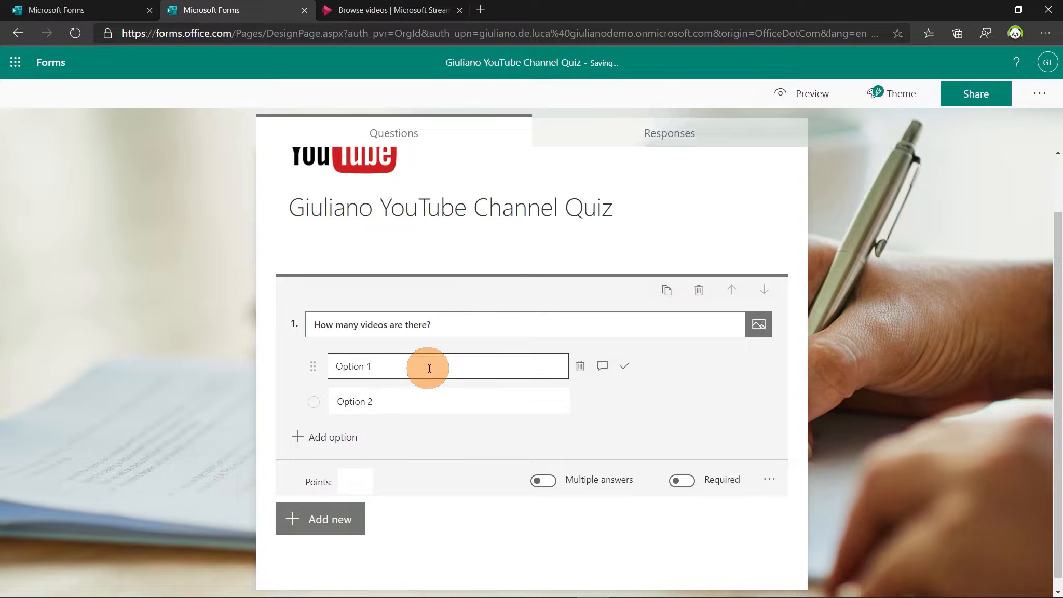
pyautogui.write('28')
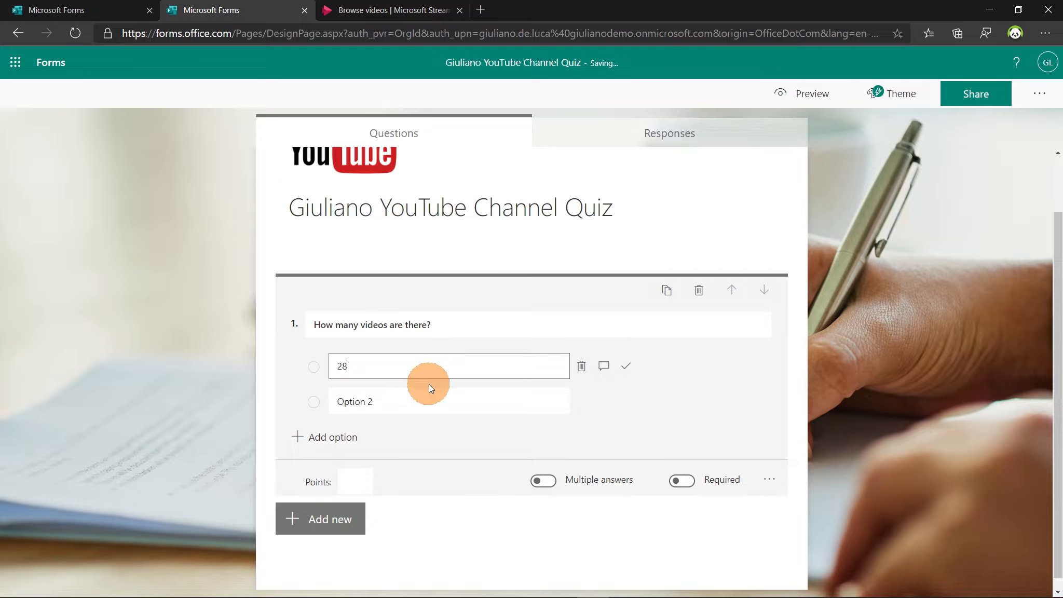
pyautogui.click(429, 390)
pyautogui.write('29')
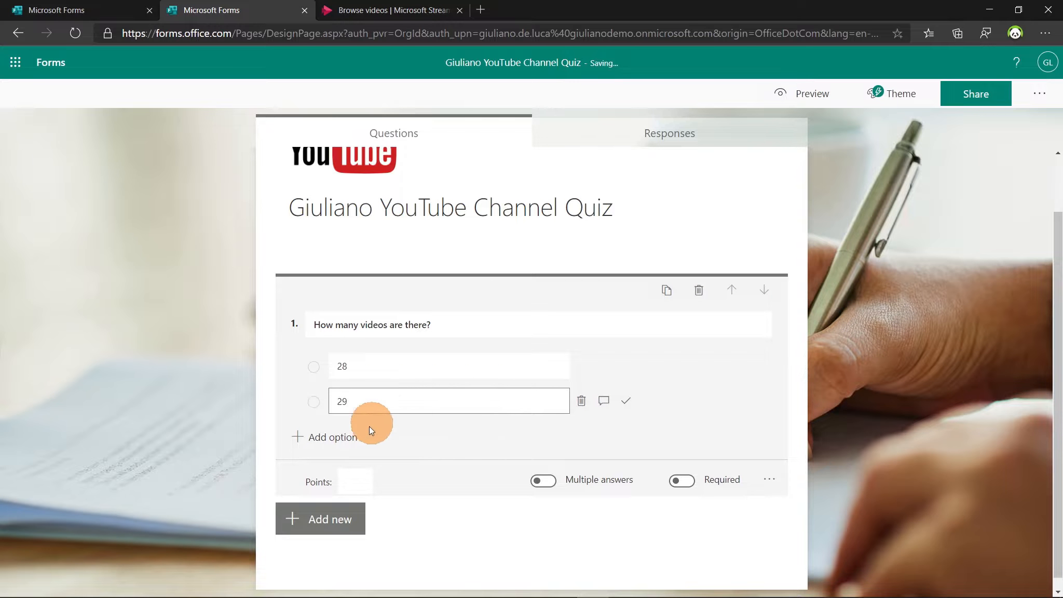
pyautogui.click(347, 441)
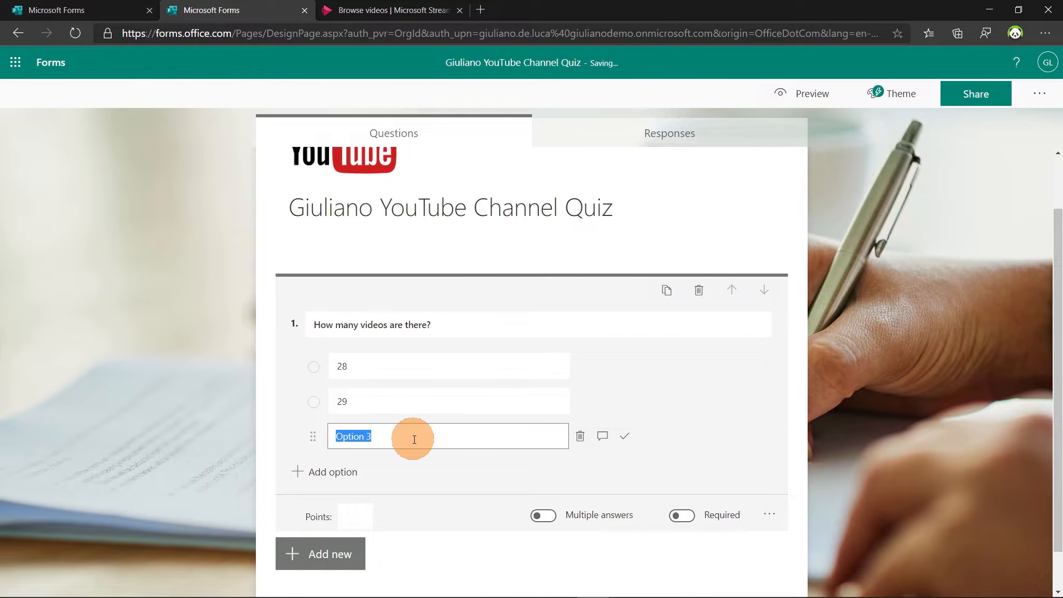
pyautogui.write('30')
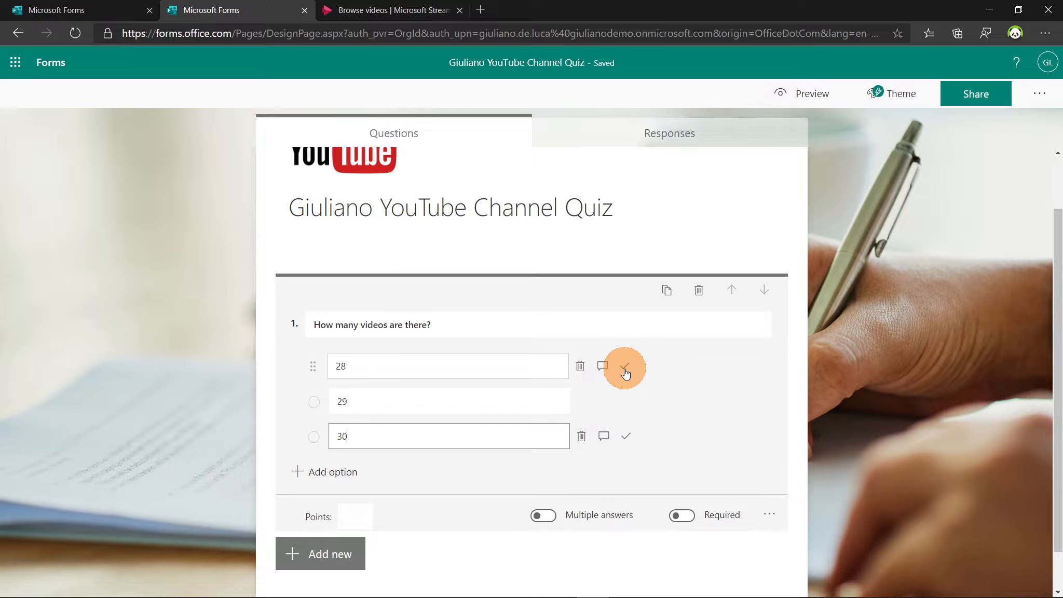
pyautogui.click(625, 370)
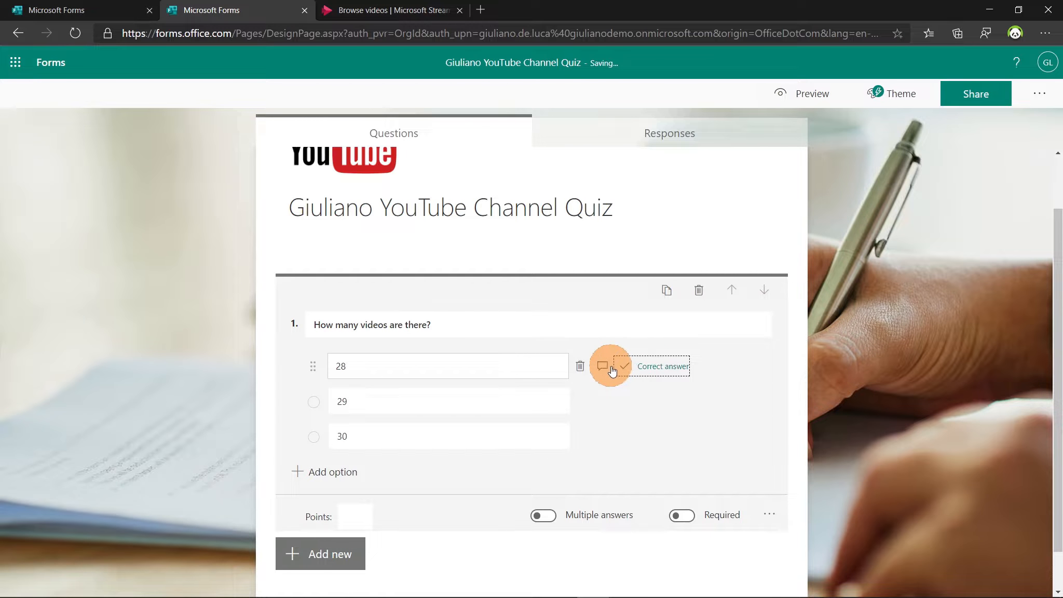
# - Add the respondent message "Correct!" to answer option 28 of the first question
pyautogui.click(605, 370)
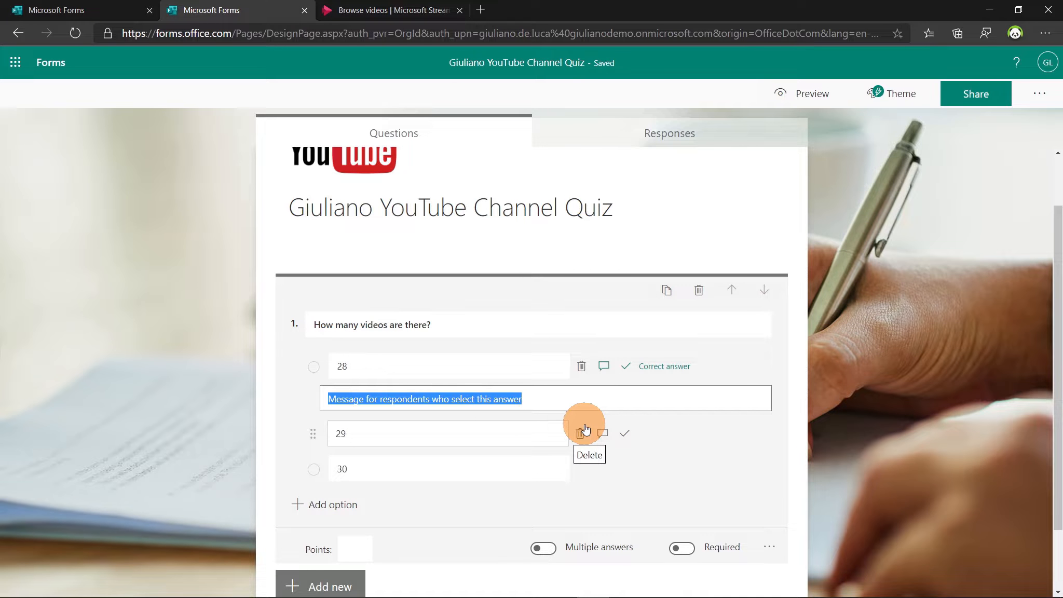
pyautogui.write('Correct')
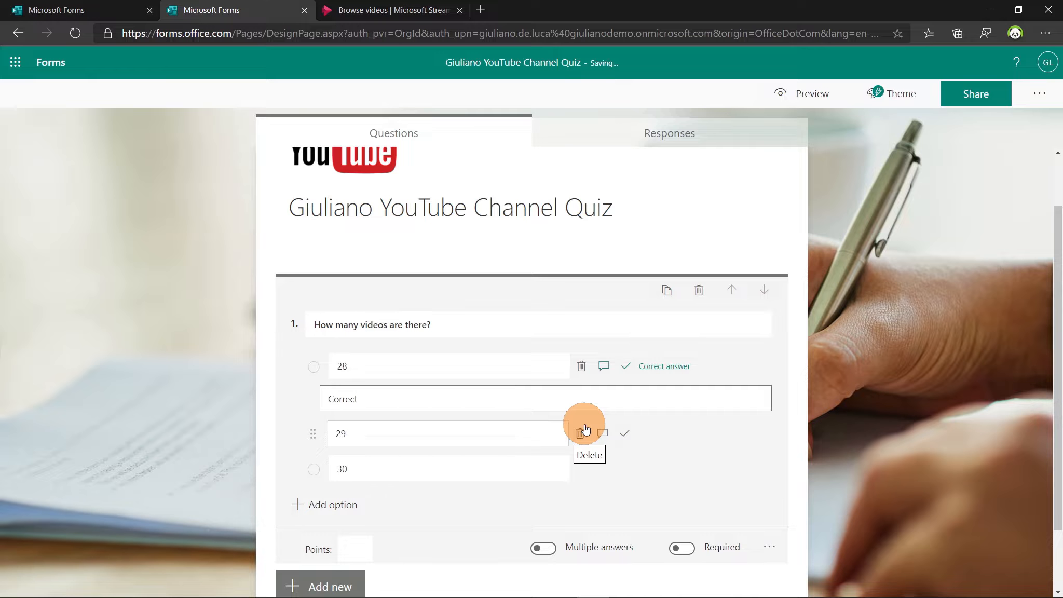
pyautogui.write('!')
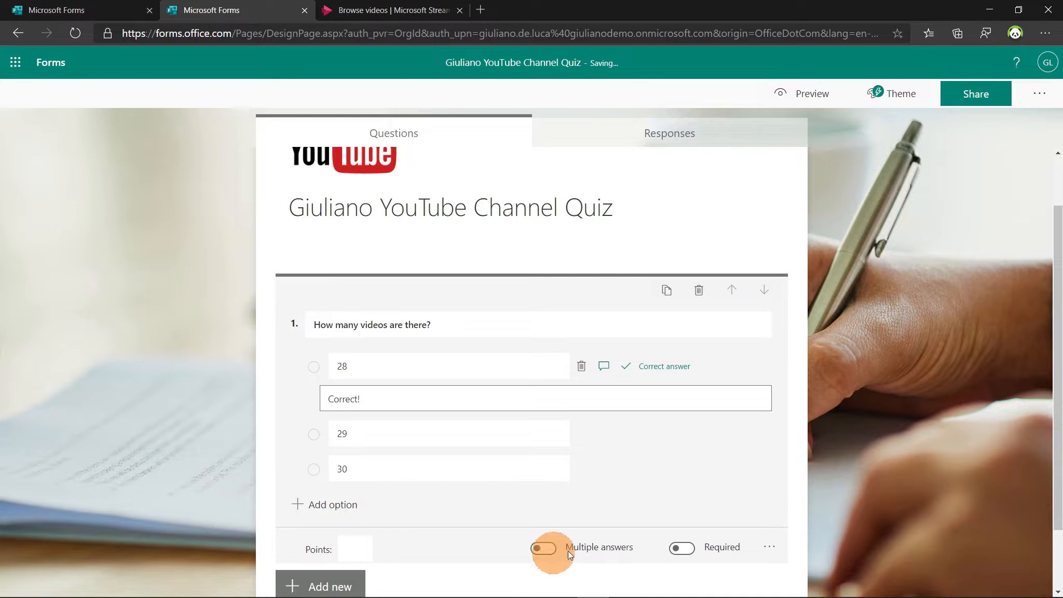
# - Make the video count question required and worth 1 point, and close its editing
pyautogui.click(682, 548)
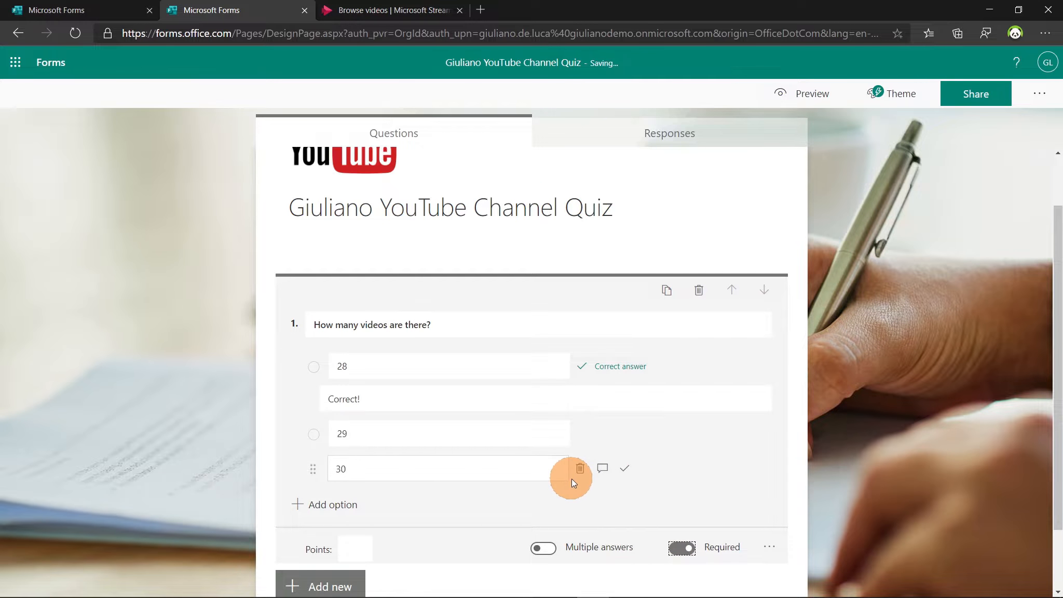
pyautogui.click(362, 550)
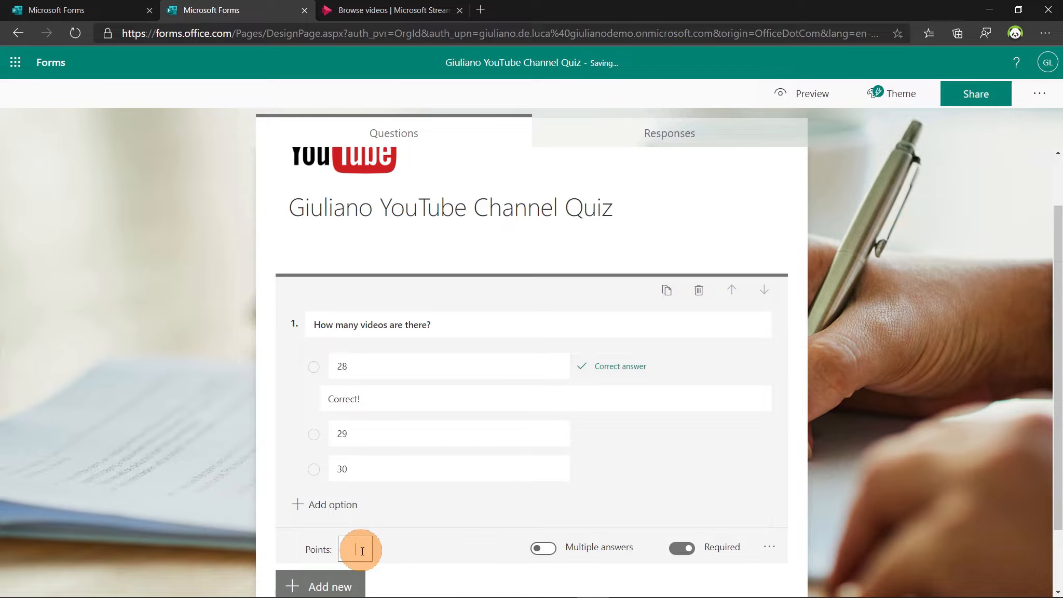
pyautogui.write('1')
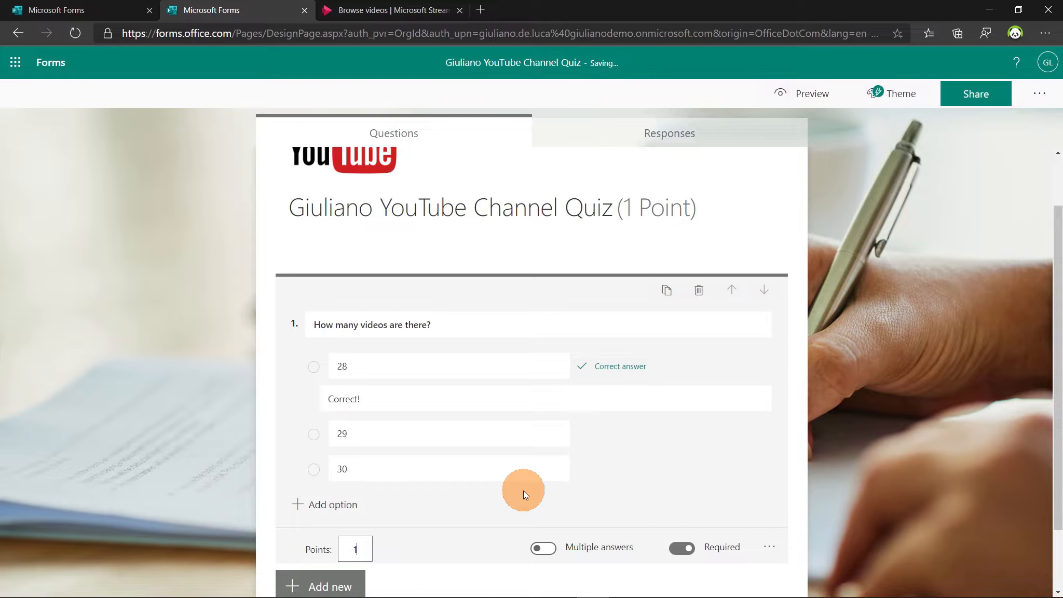
pyautogui.click(1056, 311)
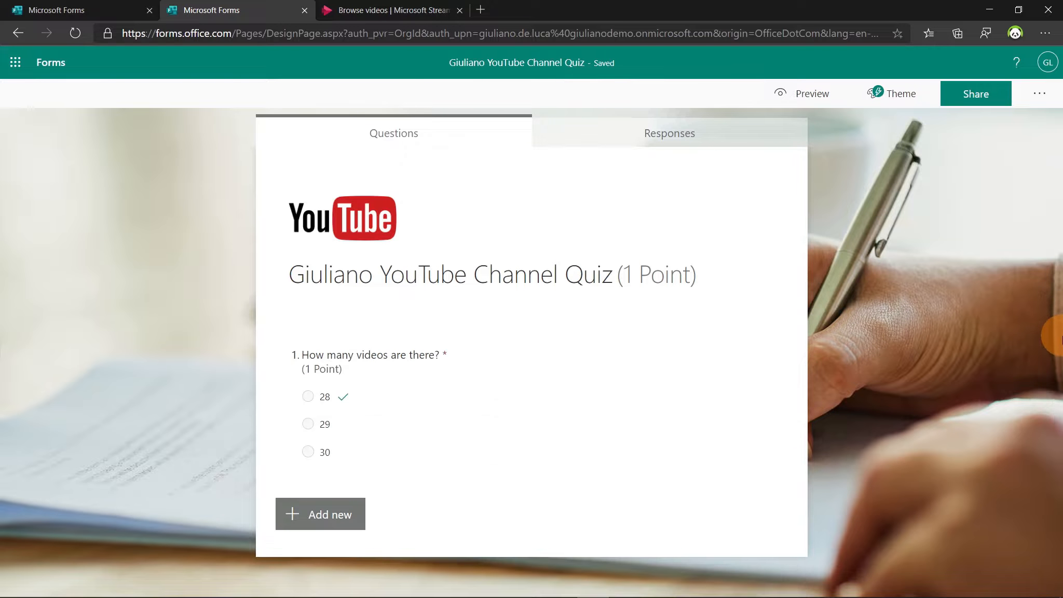
# - Add a Ranking question asking what the channel owner's favorite topic is in order
pyautogui.click(333, 519)
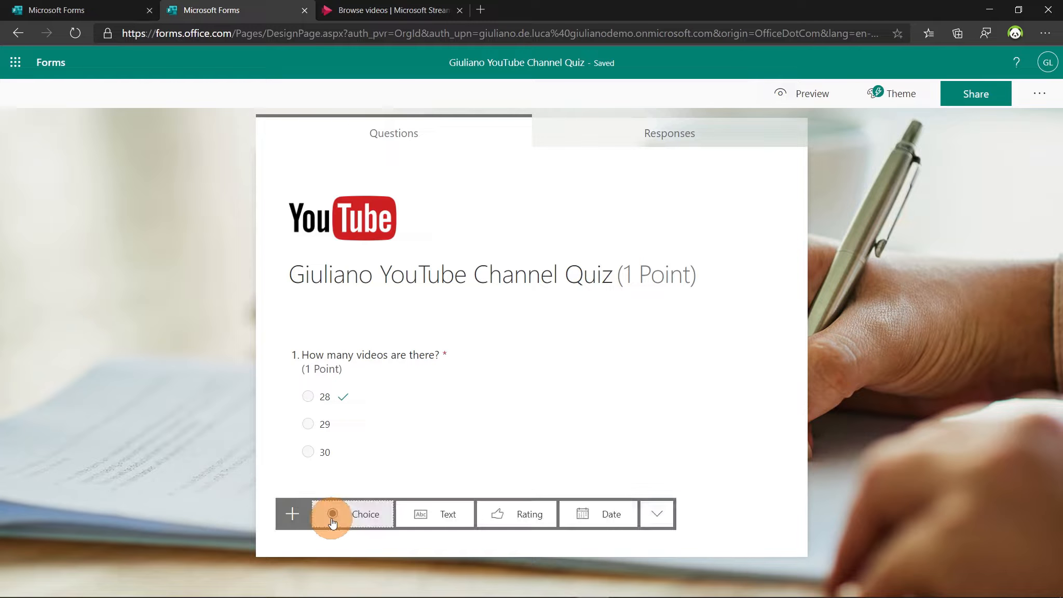
pyautogui.click(658, 515)
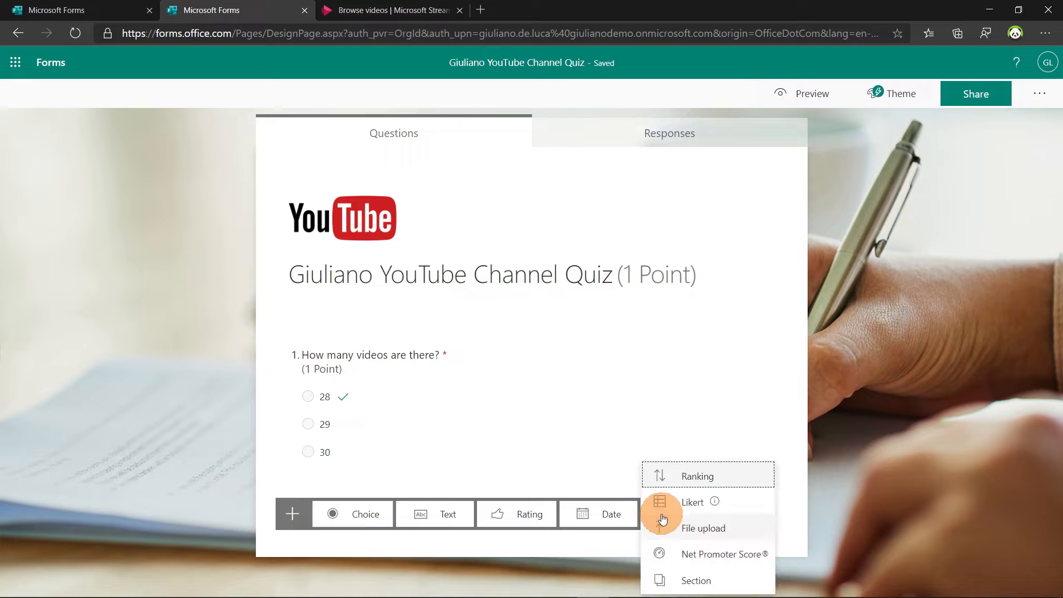
pyautogui.click(726, 484)
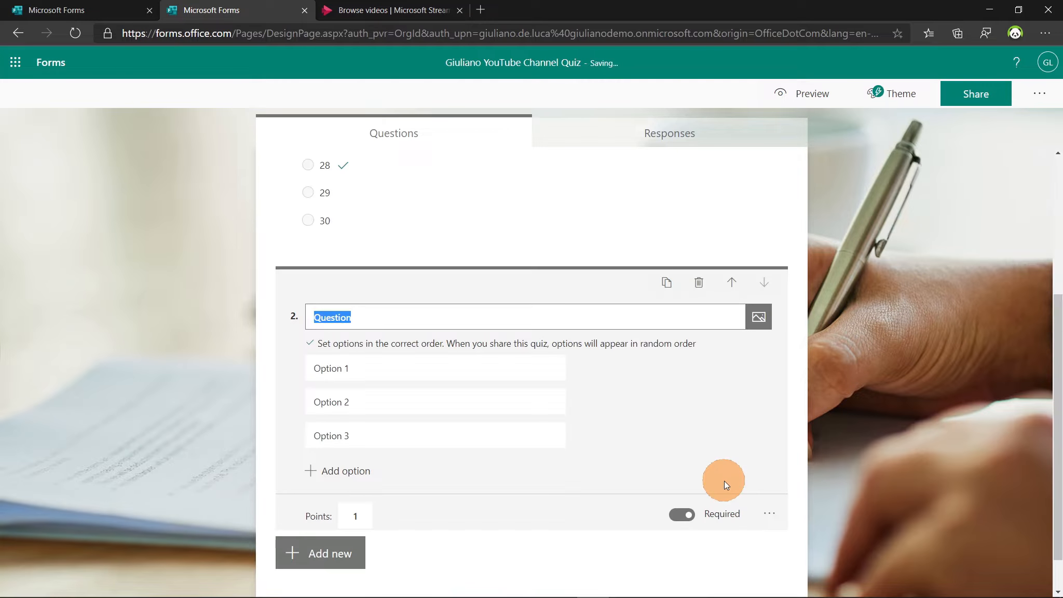
pyautogui.click(416, 322)
pyautogui.doubleClick(416, 322)
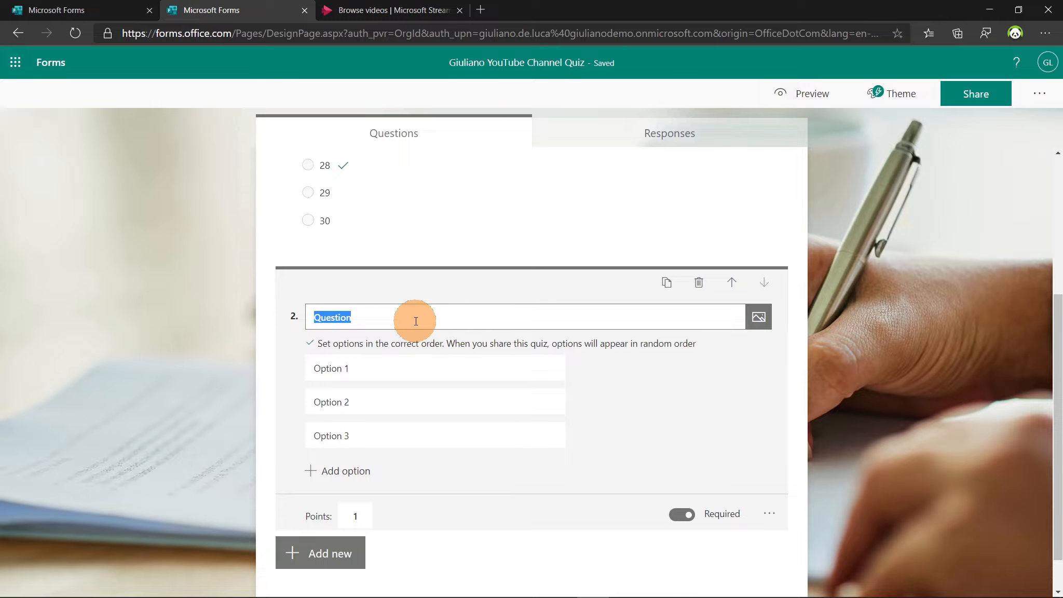
pyautogui.write('Wha')
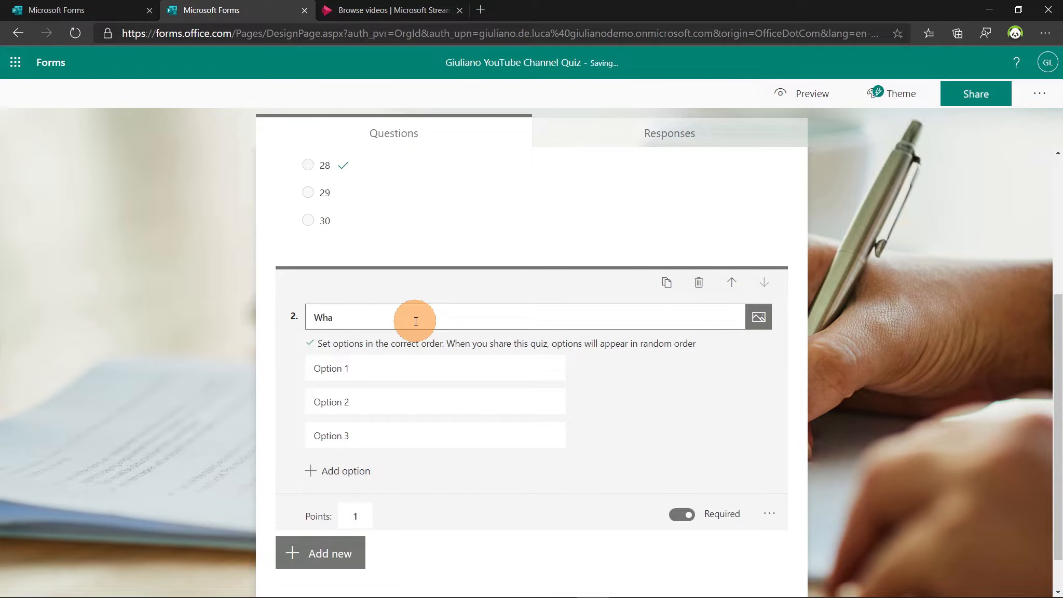
pyautogui.write('t is the favorite topic og Giuliano in ')
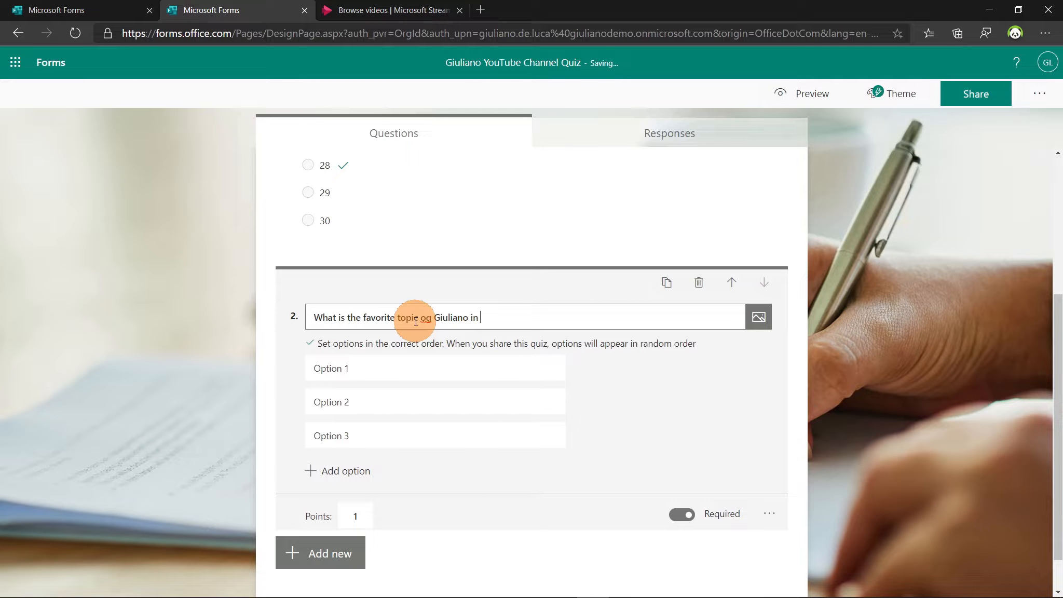
pyautogui.write('order')
# - Correct "og" to "of" in the ranking question's text and end it with a question mark
pyautogui.click(427, 318)
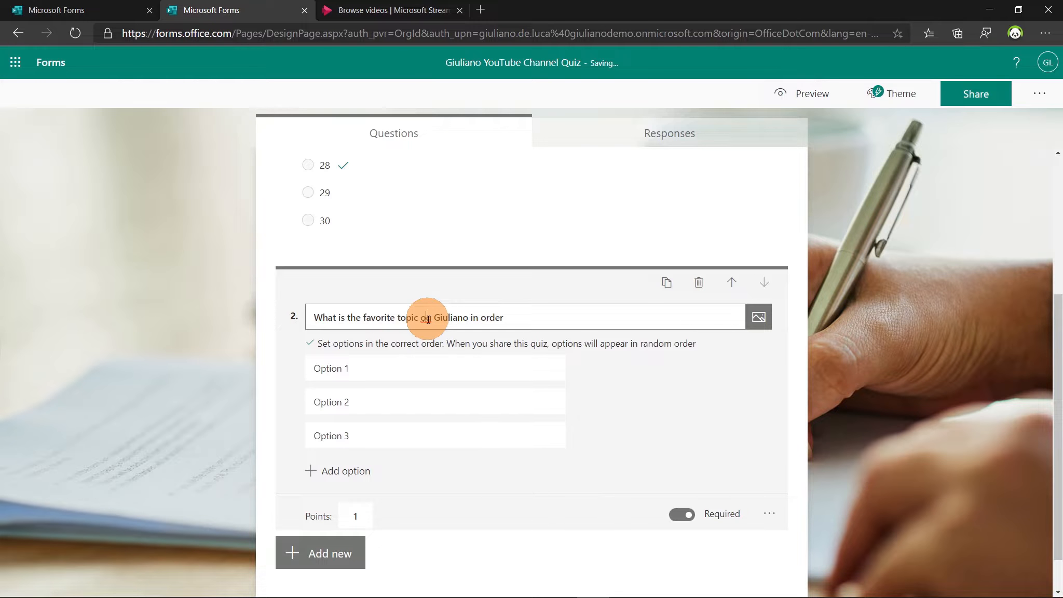
pyautogui.press('Delete')
pyautogui.write('f')
pyautogui.click(512, 317)
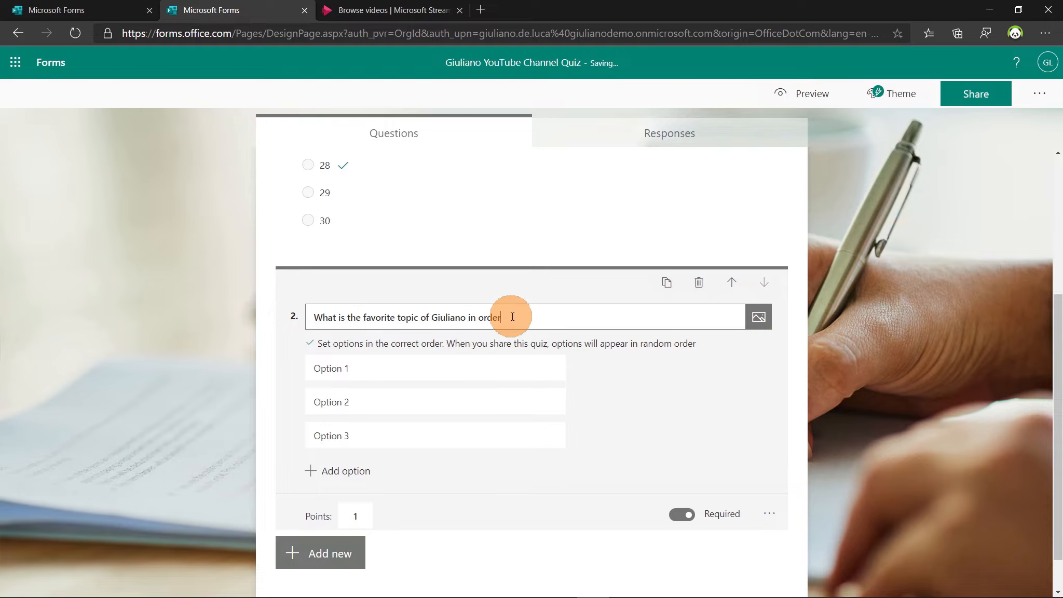
pyautogui.write('?')
# - Enter Soccer, Tech and Pizza as the three options of the ranking question
pyautogui.click(427, 368)
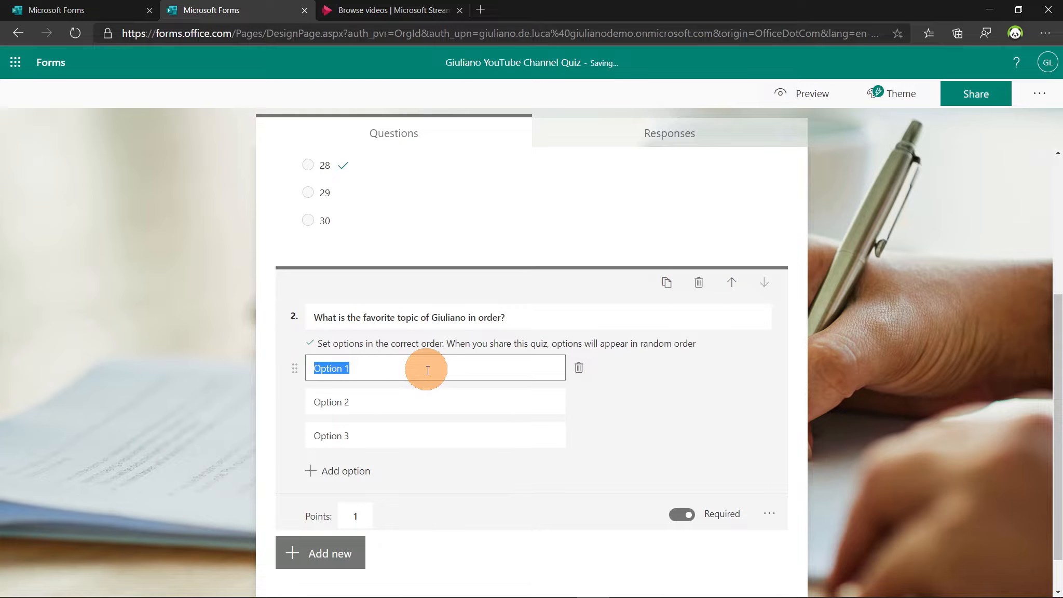
pyautogui.write('Soccer')
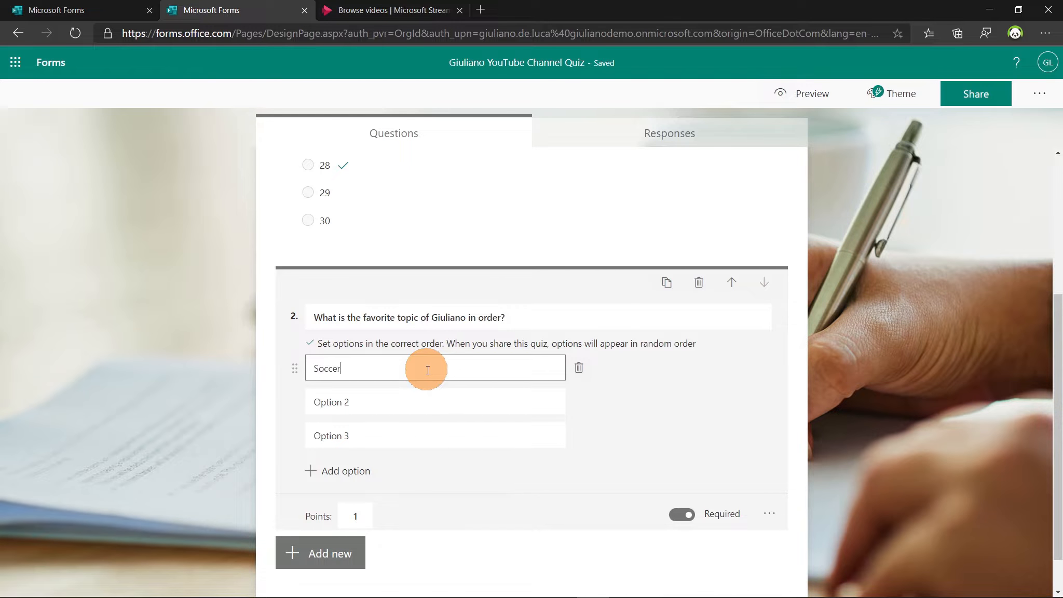
pyautogui.click(423, 403)
pyautogui.write('Tech')
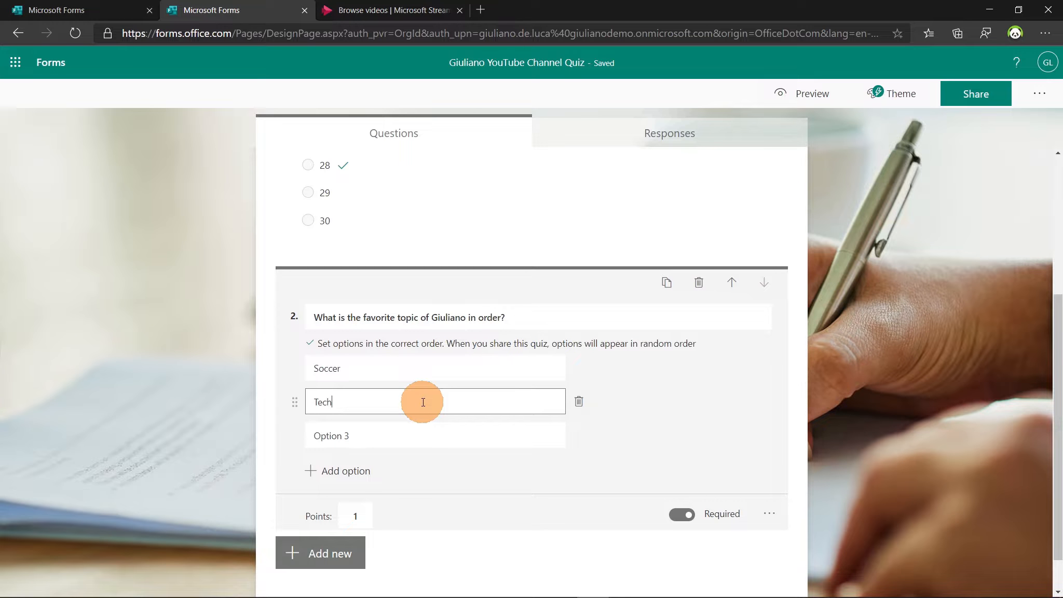
pyautogui.click(406, 438)
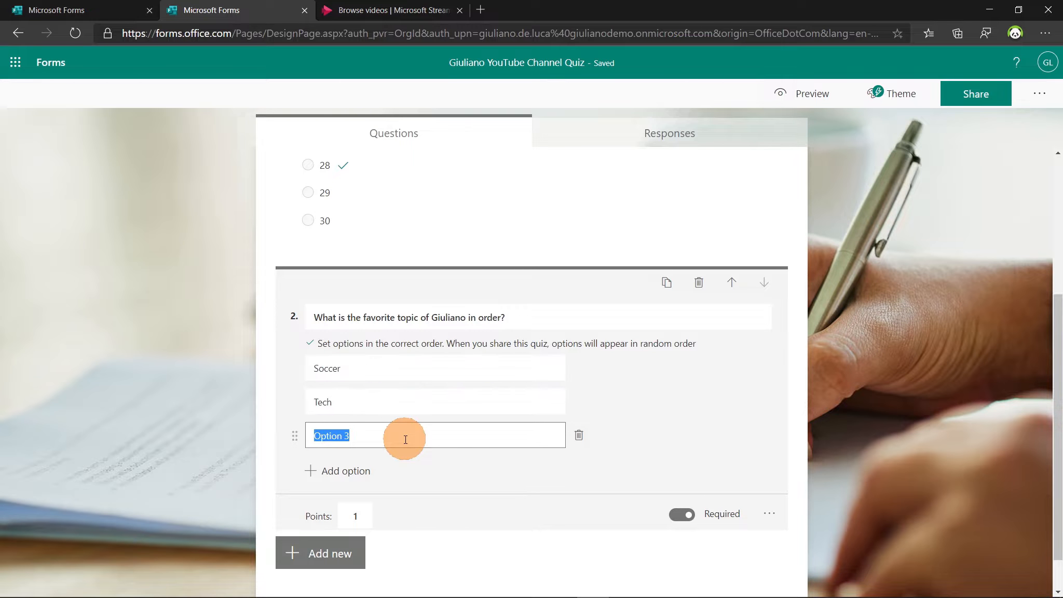
pyautogui.write('Pizza')
pyautogui.click(629, 413)
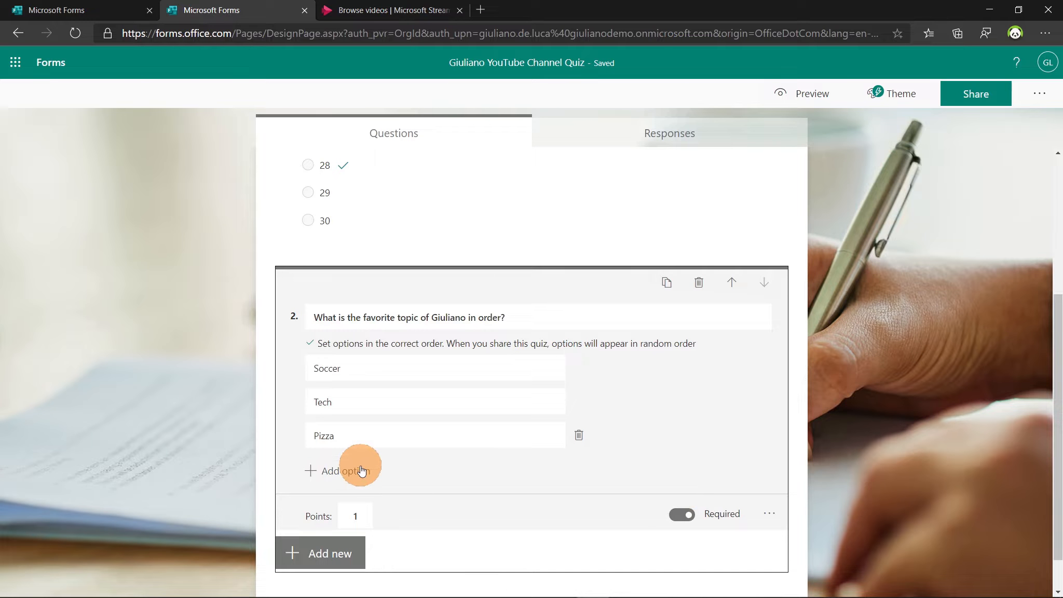
# - Rearrange the ranking options into the correct order Tech, Pizza, Soccer
pyautogui.moveTo(331, 445)
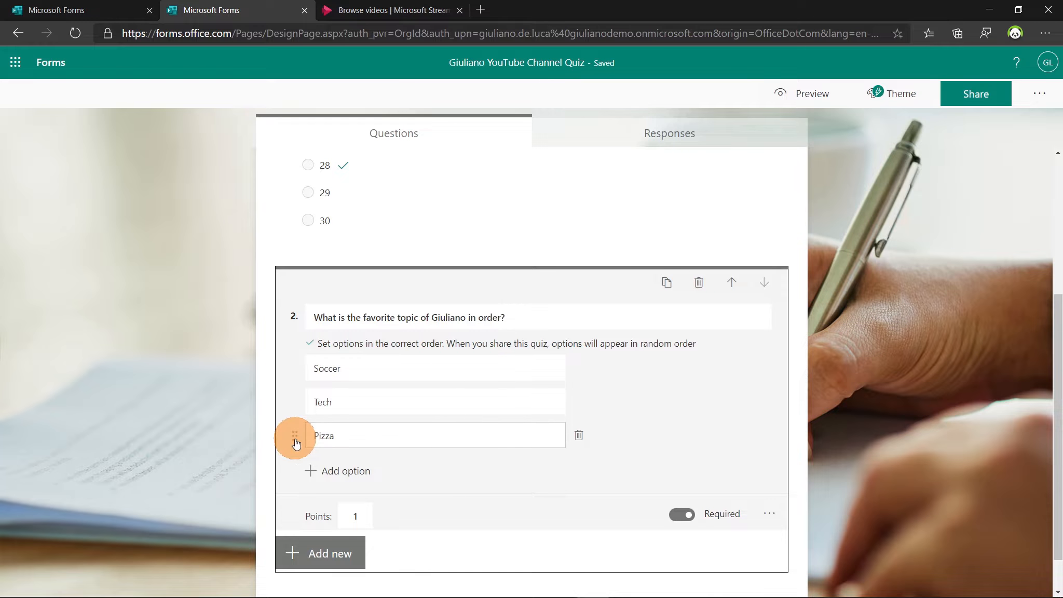
pyautogui.moveTo(296, 443); pyautogui.dragTo(293, 405)
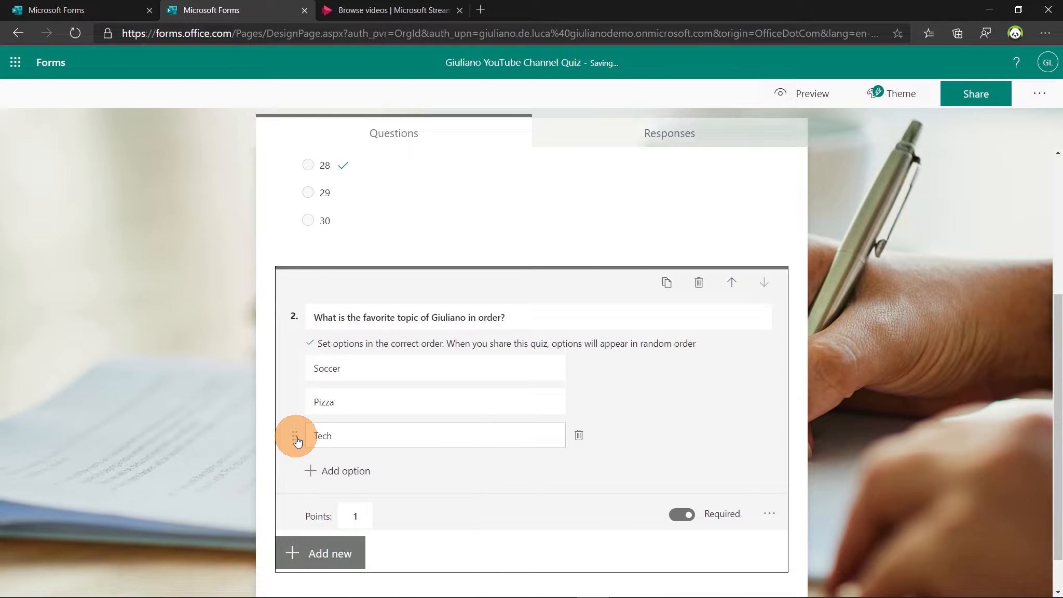
pyautogui.moveTo(297, 442); pyautogui.dragTo(292, 369)
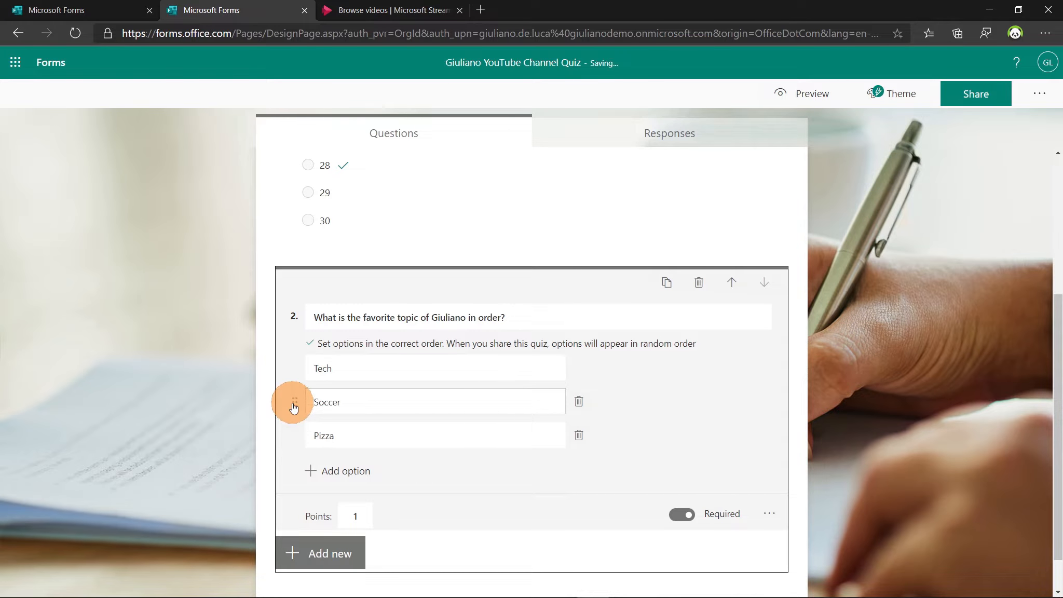
pyautogui.moveTo(294, 408); pyautogui.dragTo(292, 434)
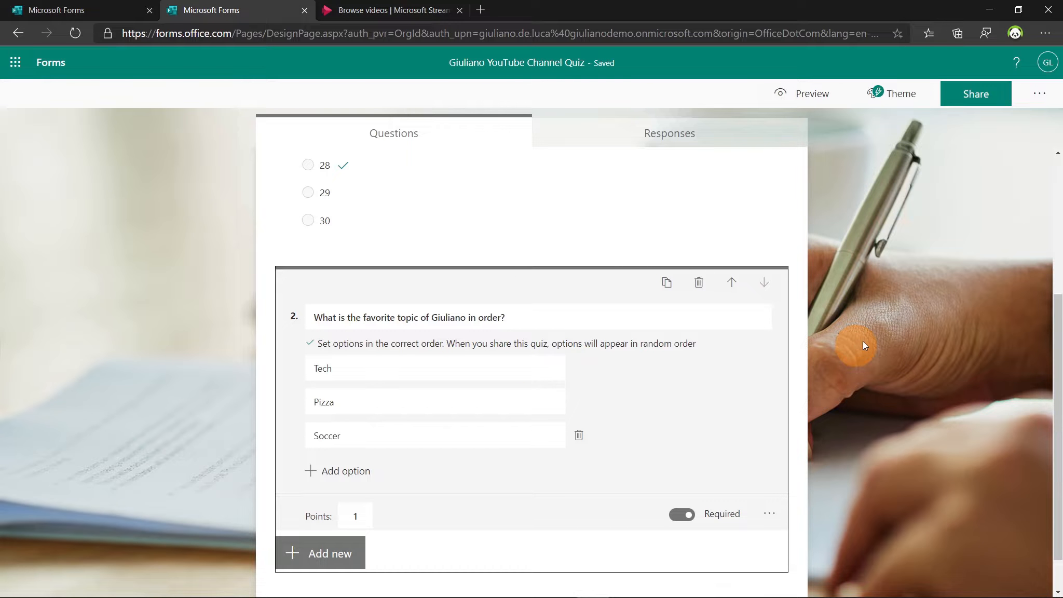
# - Preview the quiz in the computer and mobile layouts, and return to the question editor
pyautogui.moveTo(1061, 333); pyautogui.dragTo(1061, 172)
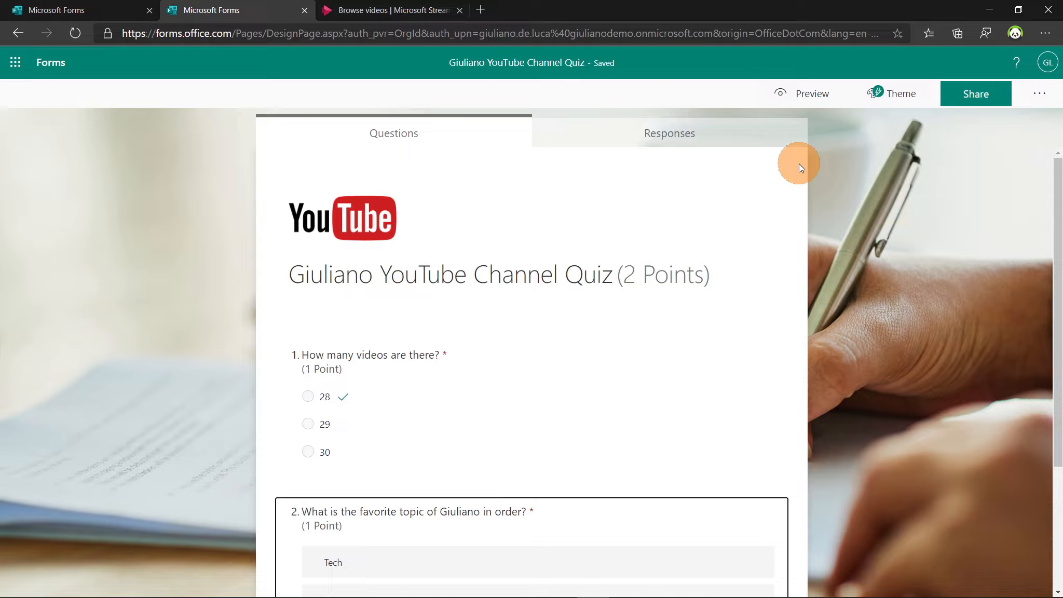
pyautogui.click(802, 101)
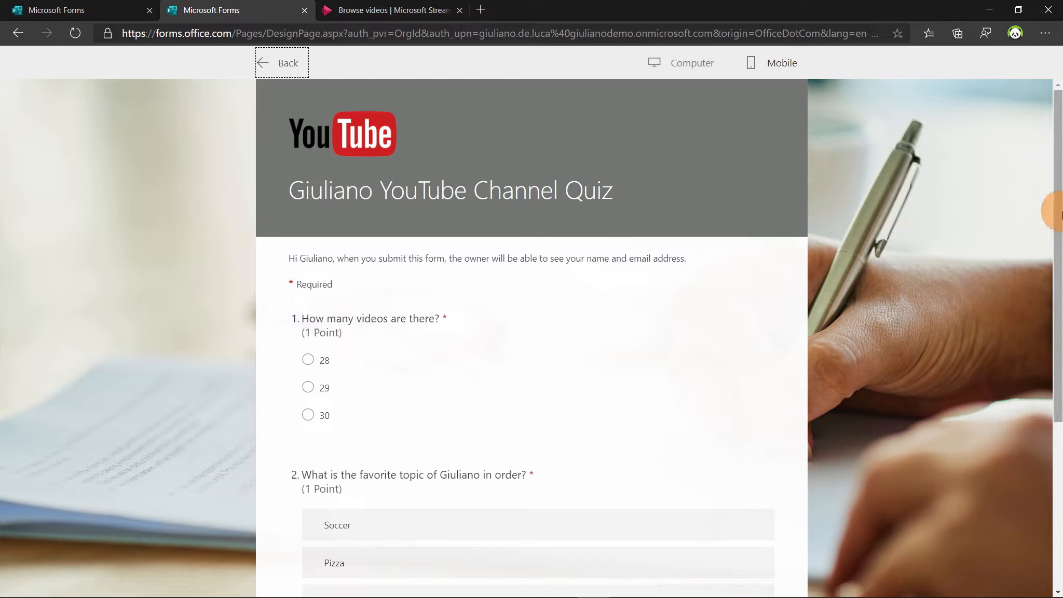
pyautogui.moveTo(1060, 193); pyautogui.dragTo(1044, 208)
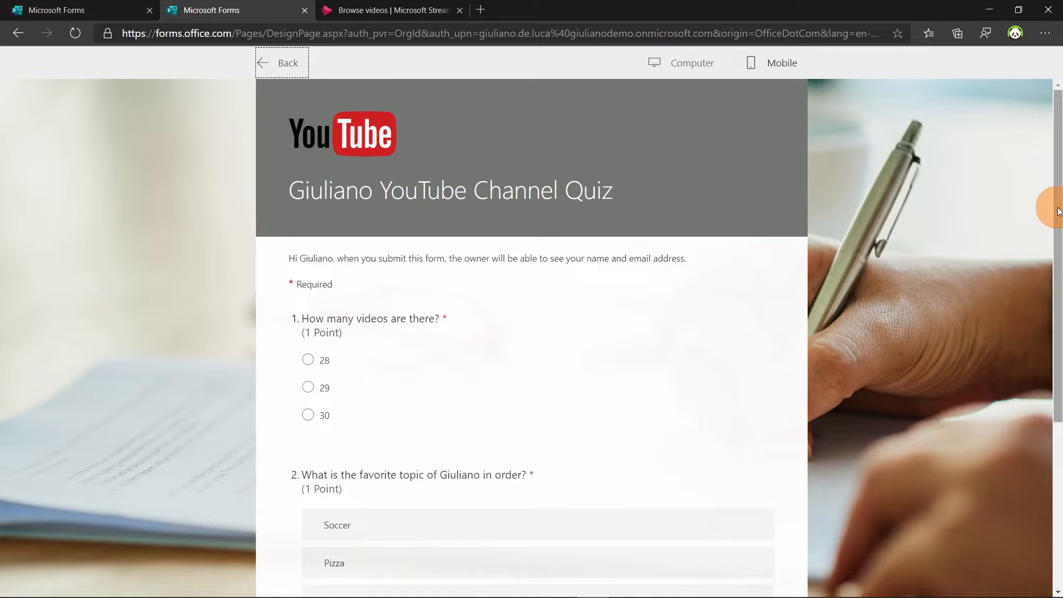
pyautogui.click(774, 63)
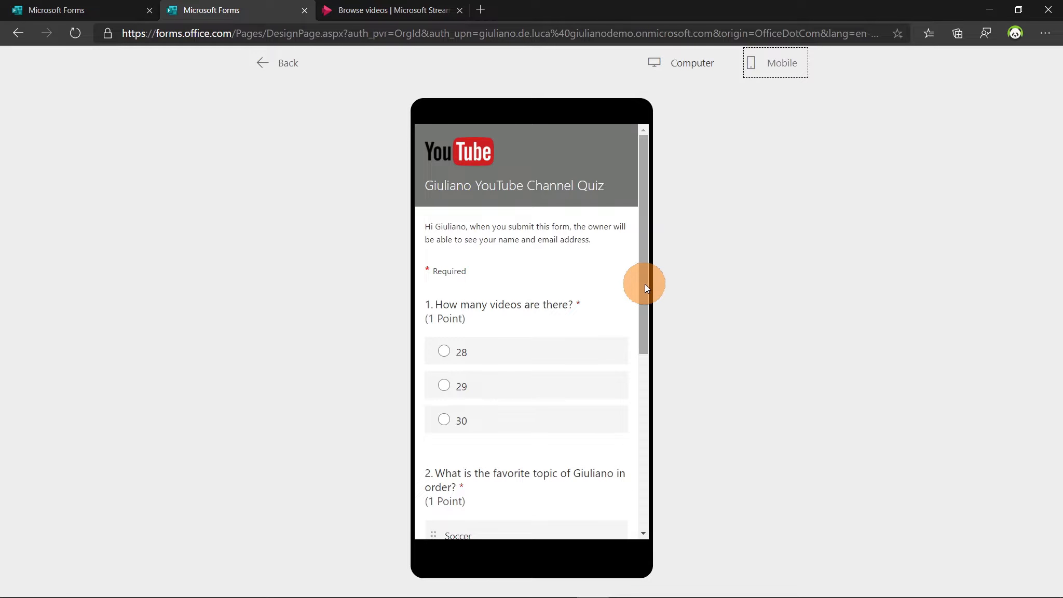
pyautogui.moveTo(644, 284); pyautogui.dragTo(637, 410)
pyautogui.moveTo(645, 367); pyautogui.dragTo(640, 201)
pyautogui.click(270, 67)
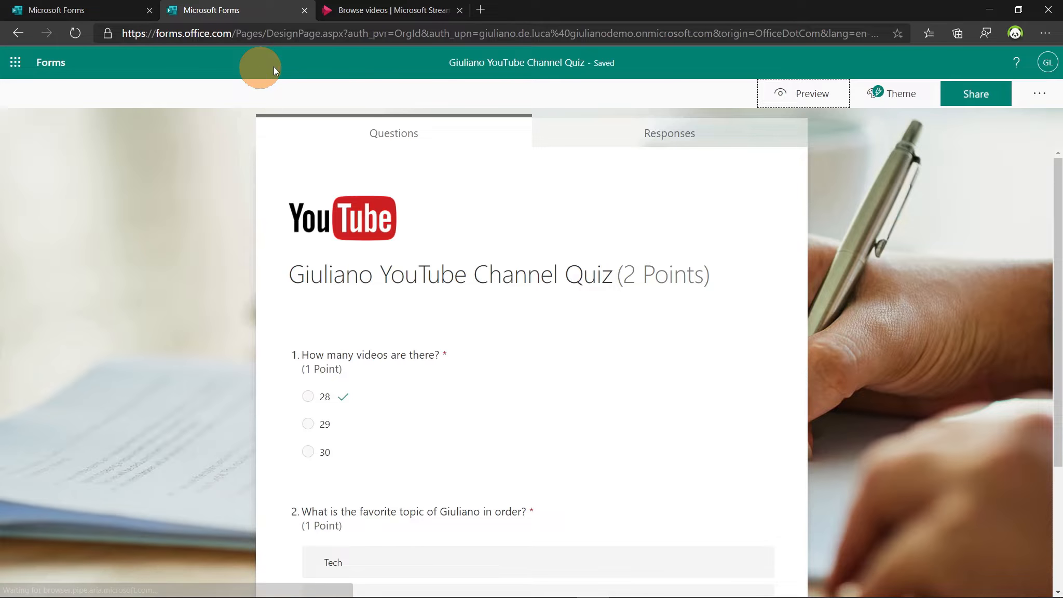
pyautogui.click(764, 184)
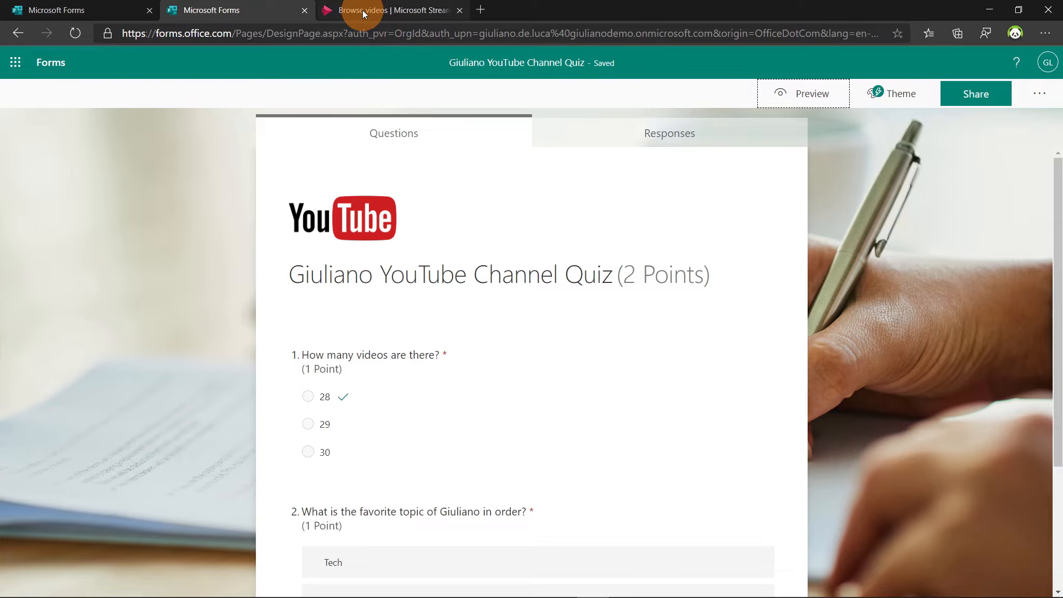
# - Switch to Microsoft Stream, open the "Product Drone X" video and pause it at 0:01
pyautogui.click(363, 10)
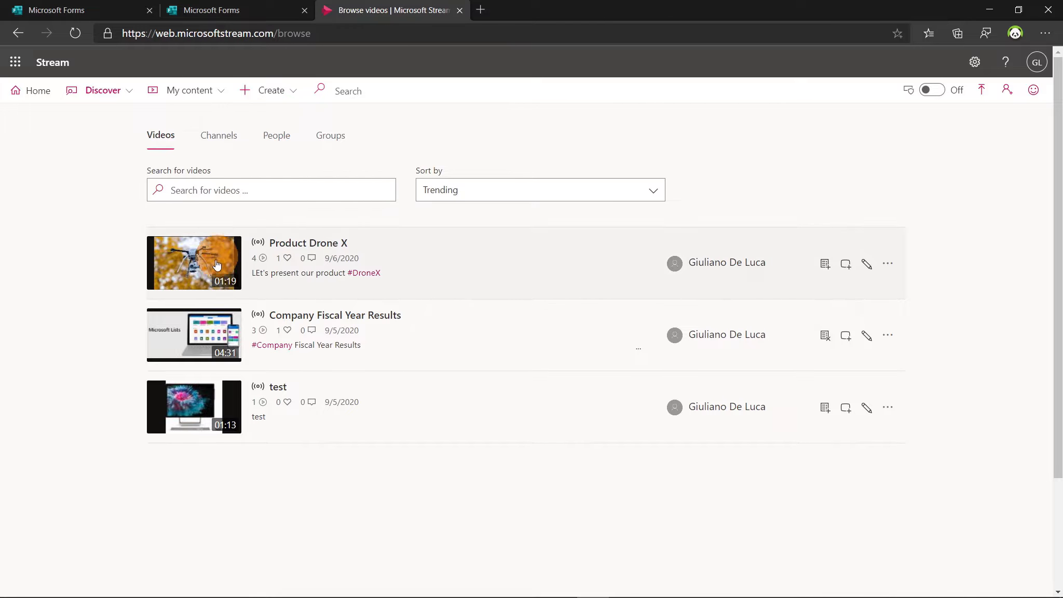
pyautogui.click(184, 267)
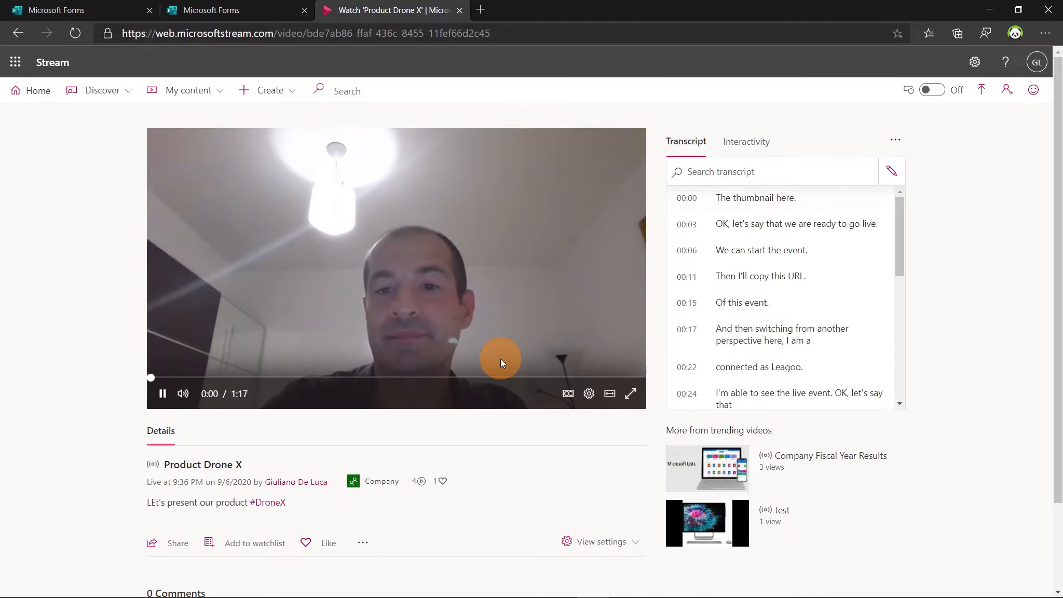
pyautogui.click(164, 398)
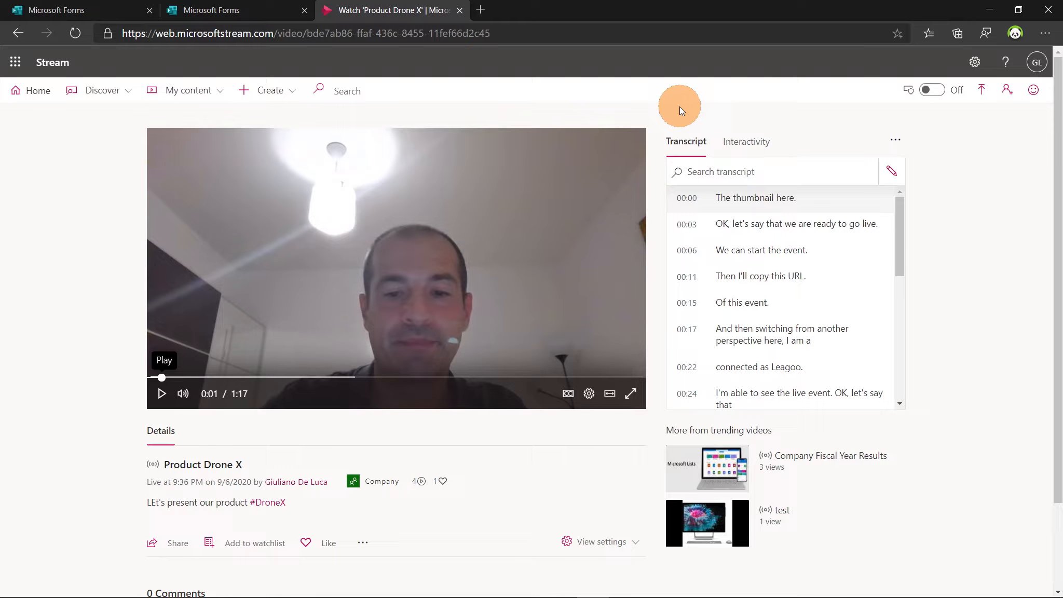
# - Start adding a form to the video's interactivity, paste the quiz link as its URL and name it with the suggested YouTube Channel Quiz title
pyautogui.click(751, 148)
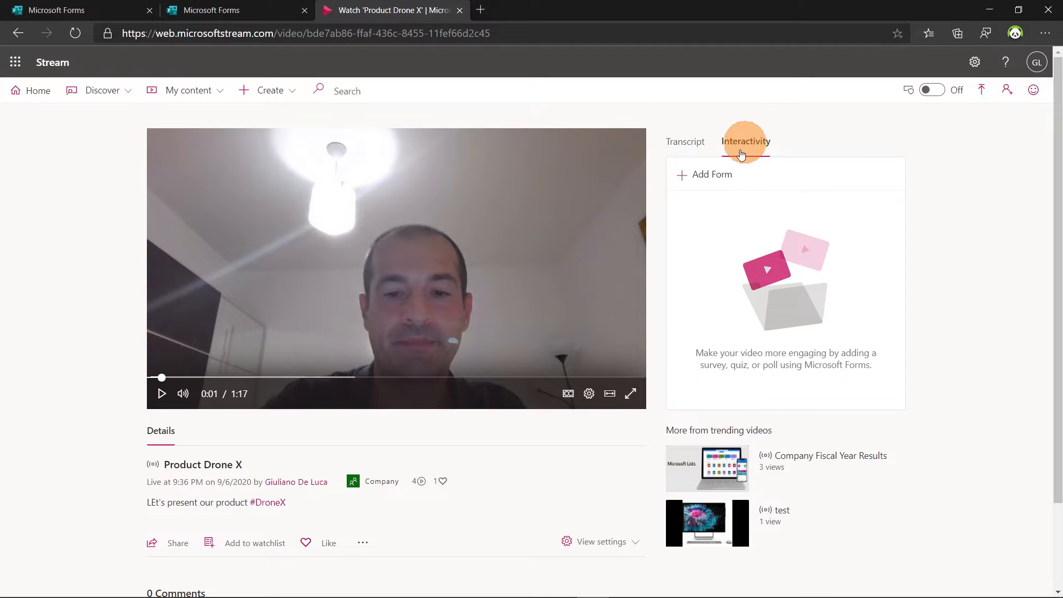
pyautogui.click(709, 182)
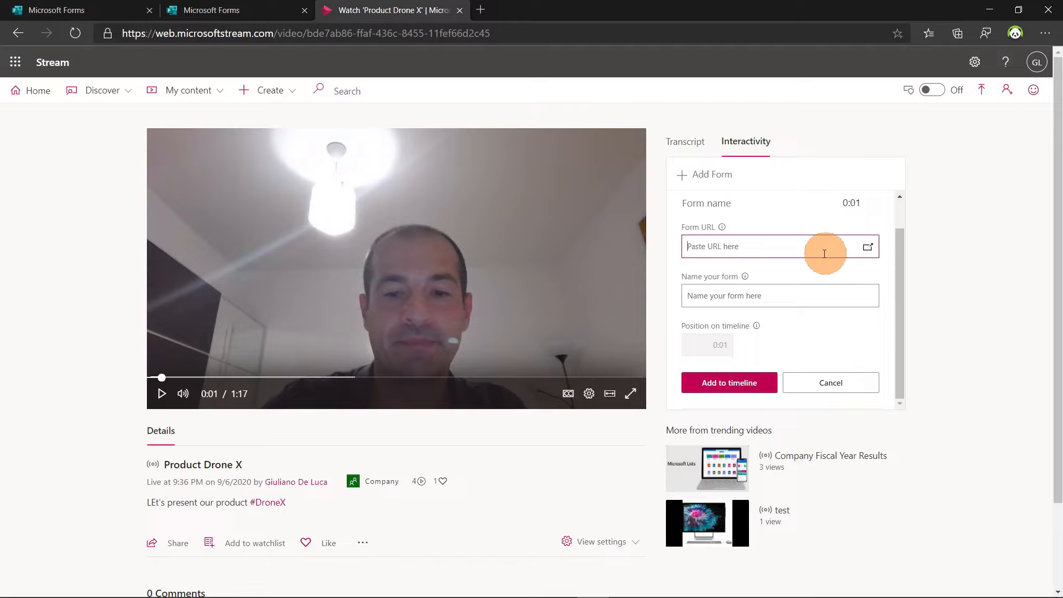
pyautogui.click(792, 247)
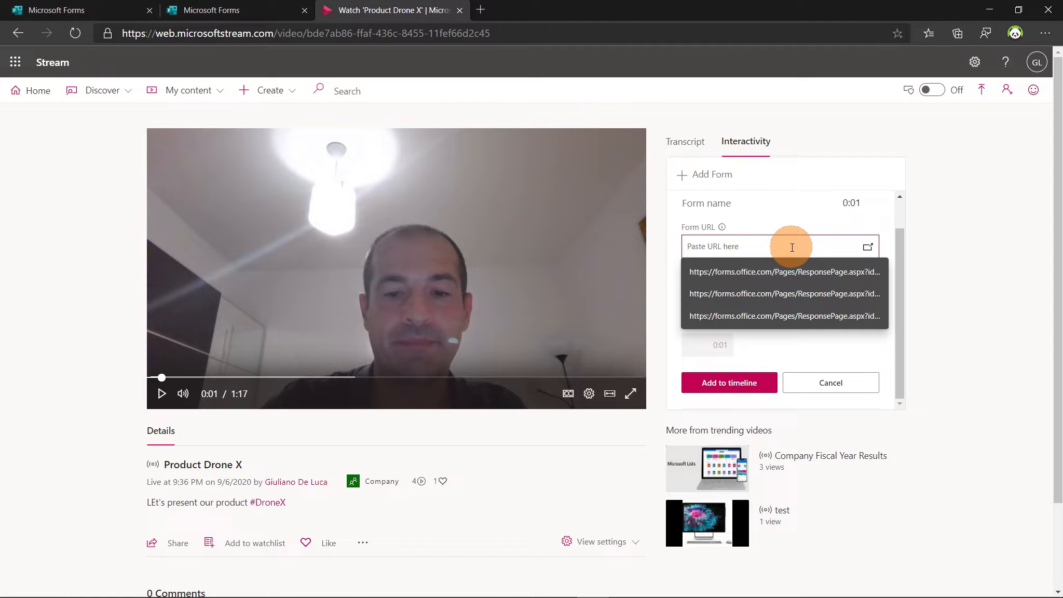
pyautogui.hotkey('ctrl', 'v')
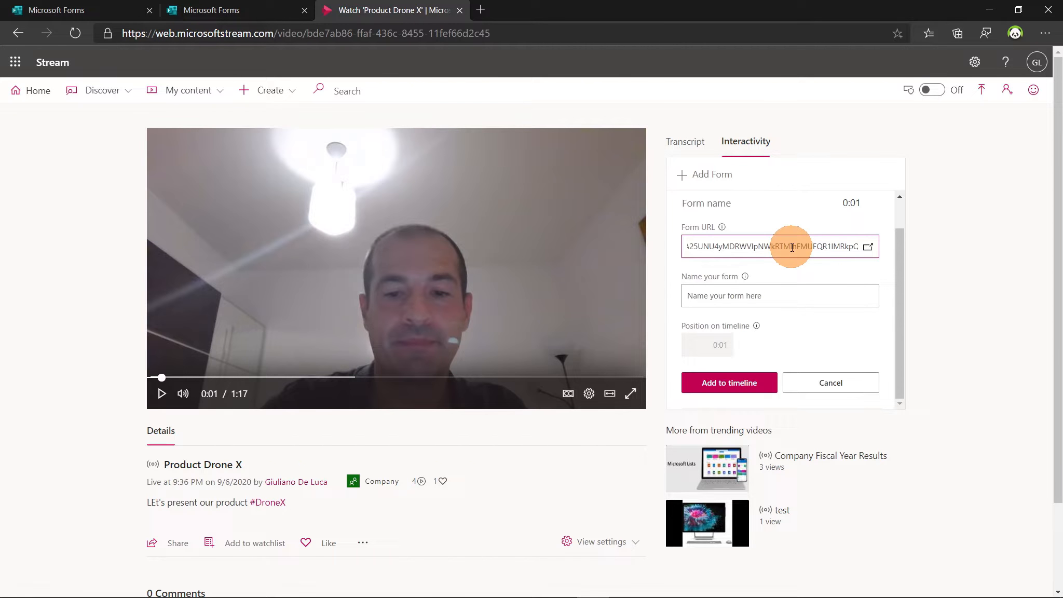
pyautogui.click(744, 298)
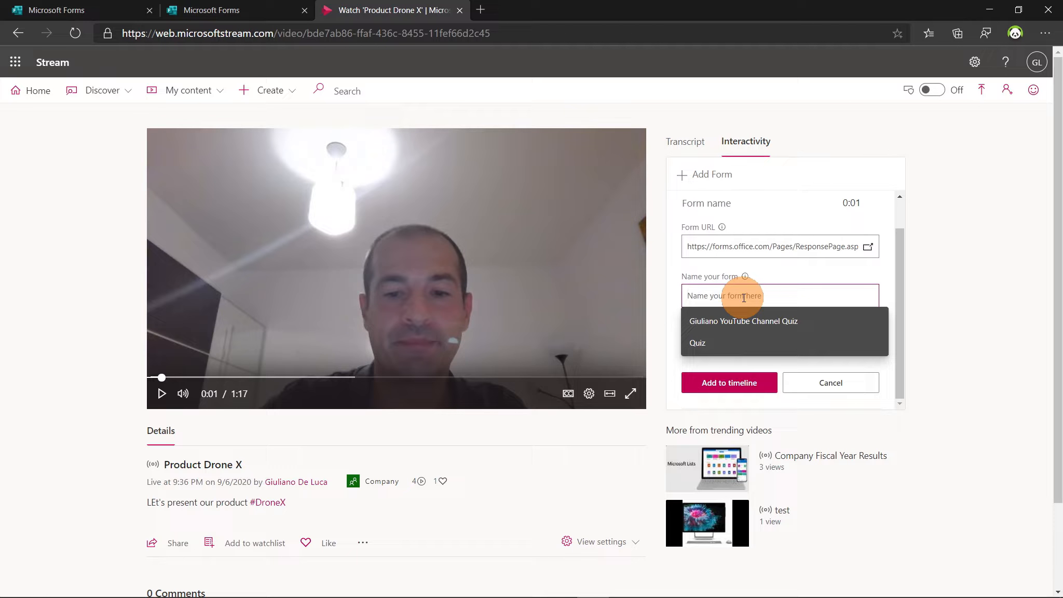
pyautogui.moveTo(752, 280)
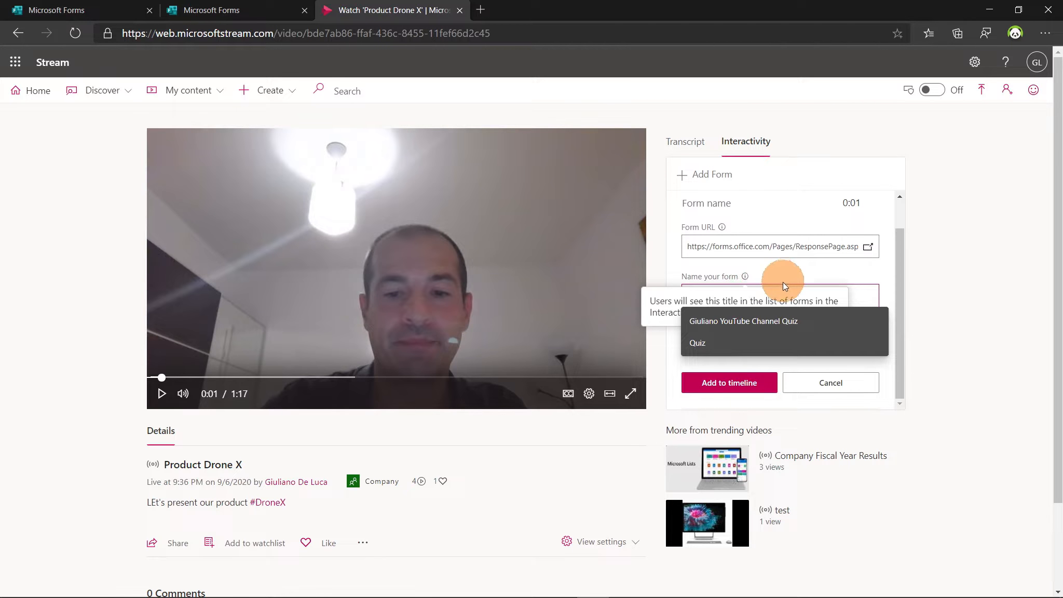
pyautogui.click(787, 315)
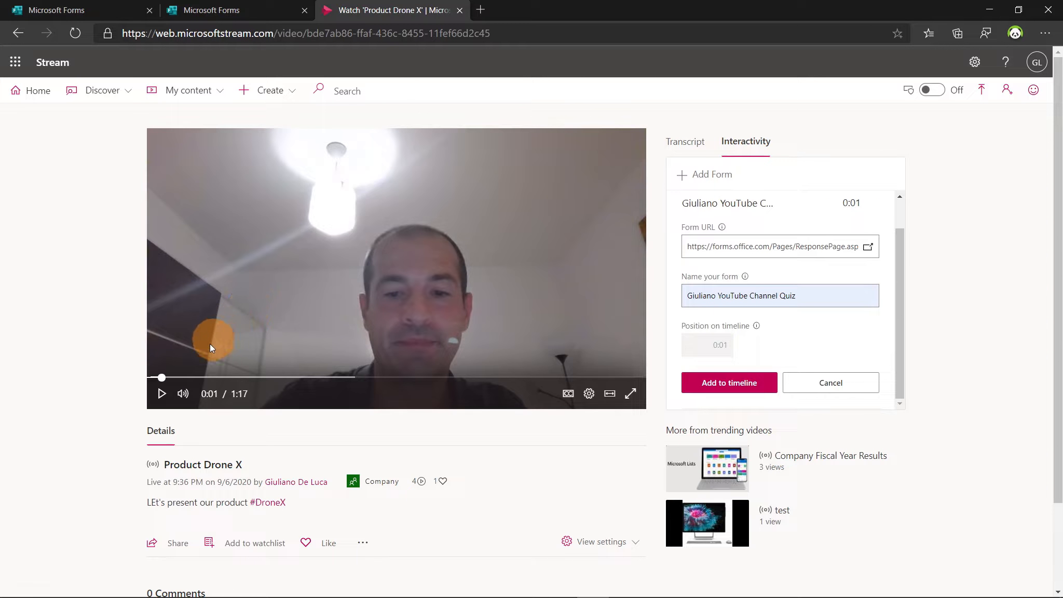
# - Add the form to the video timeline at 0:30, and rewind the video to 0:23
pyautogui.moveTo(164, 382); pyautogui.dragTo(345, 379)
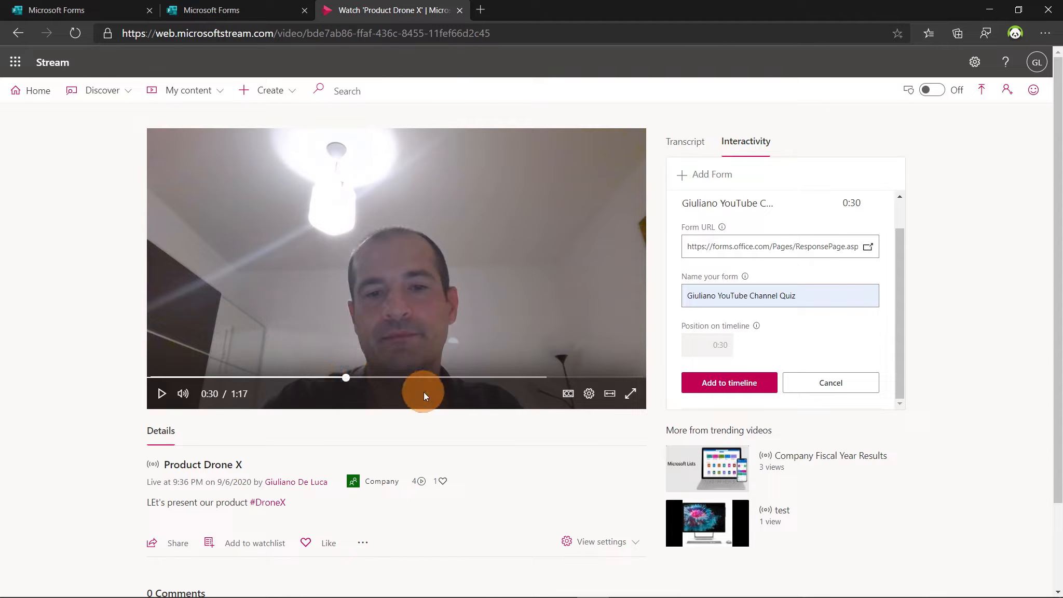
pyautogui.click(745, 386)
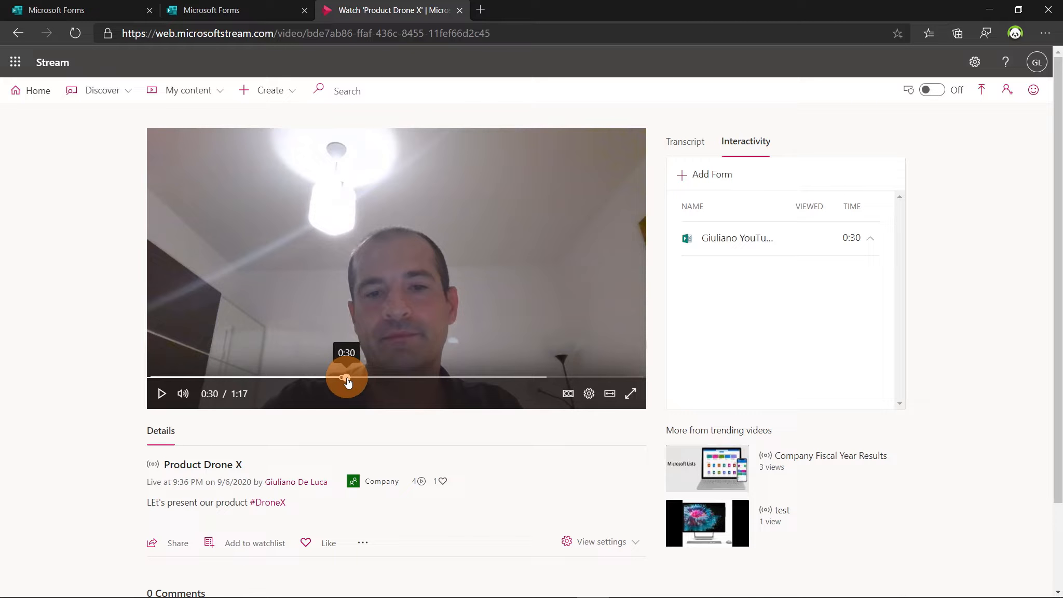
pyautogui.moveTo(347, 376); pyautogui.dragTo(302, 379)
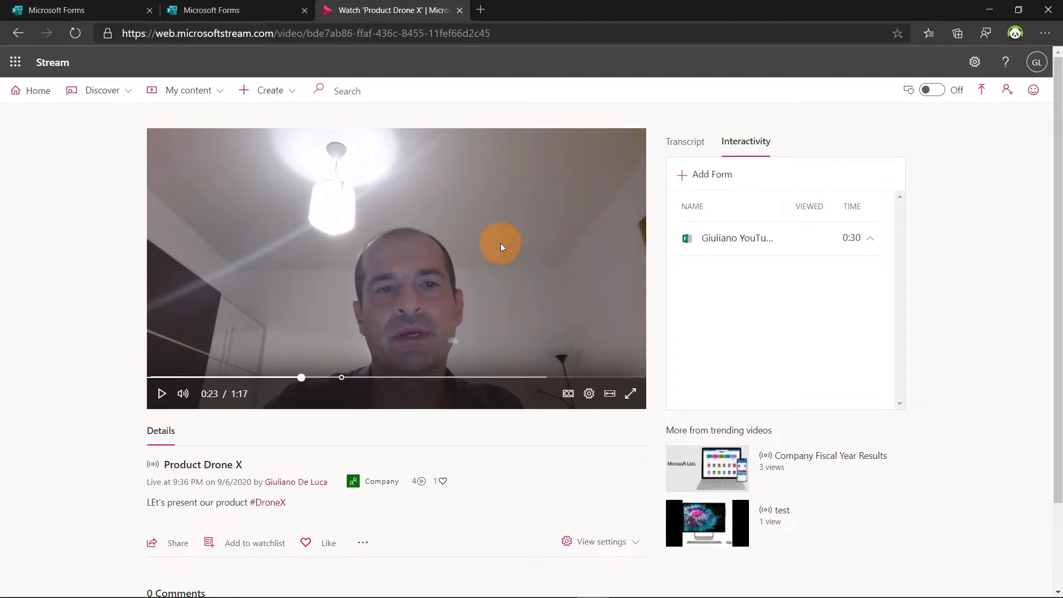
# - Switch to the Stream window of the second account, open the "Product Drone X" video and skip to shortly before the quiz marker
pyautogui.moveTo(742, 596)
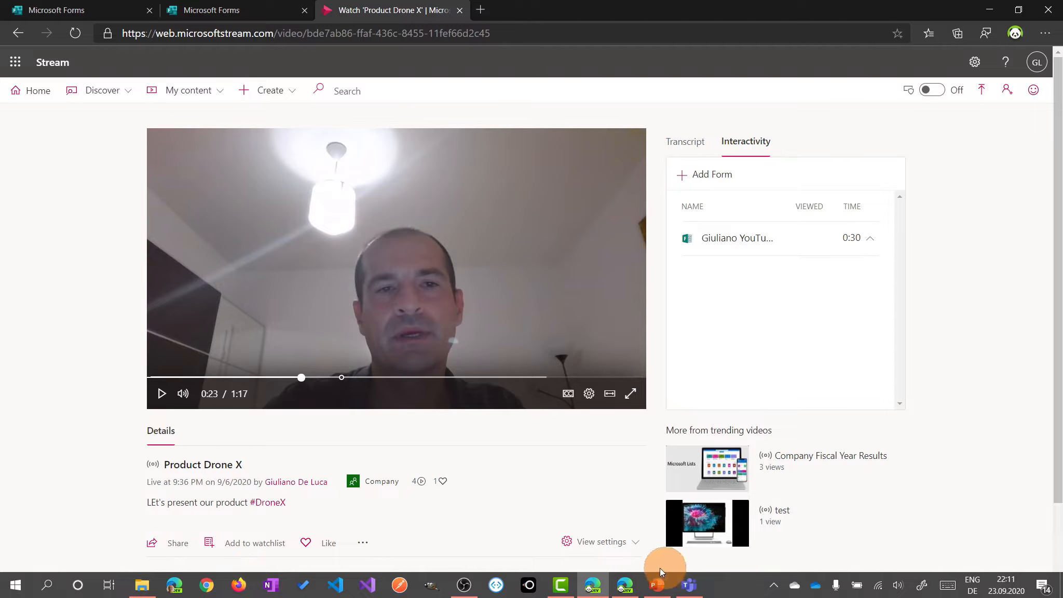
pyautogui.click(624, 584)
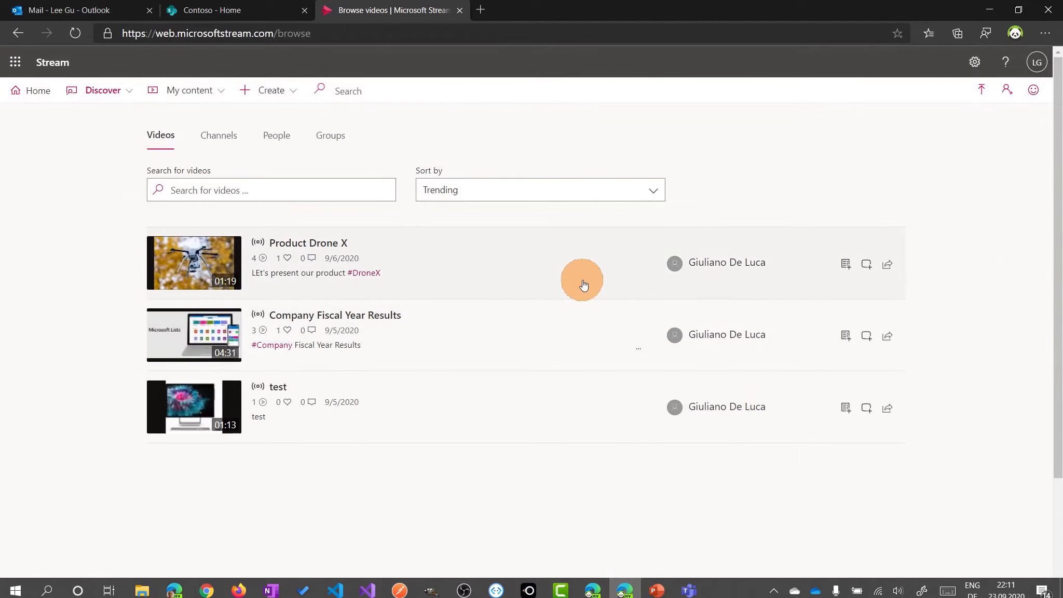
pyautogui.click(1038, 63)
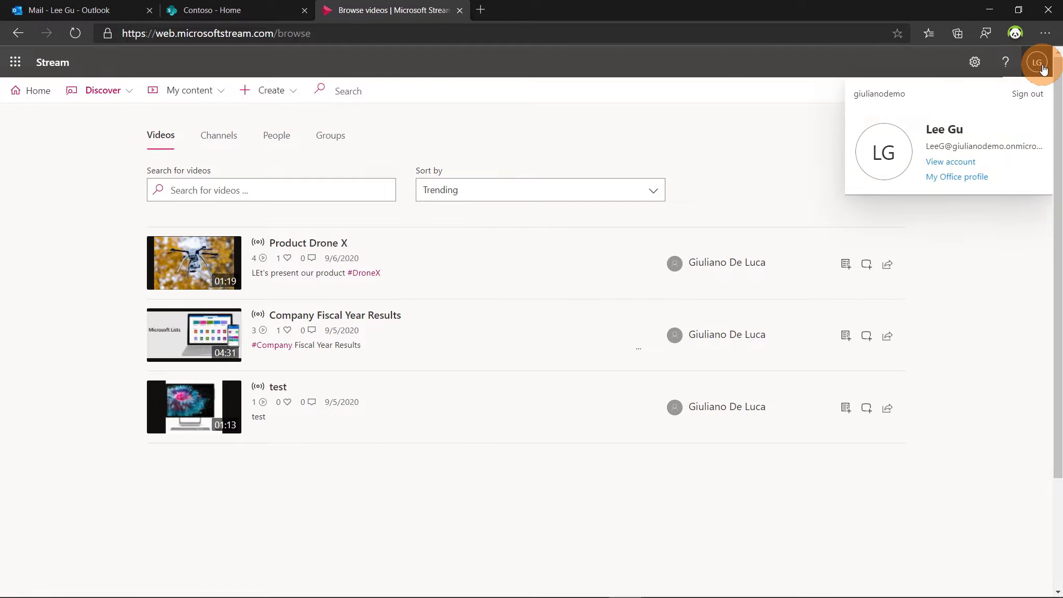
pyautogui.click(734, 101)
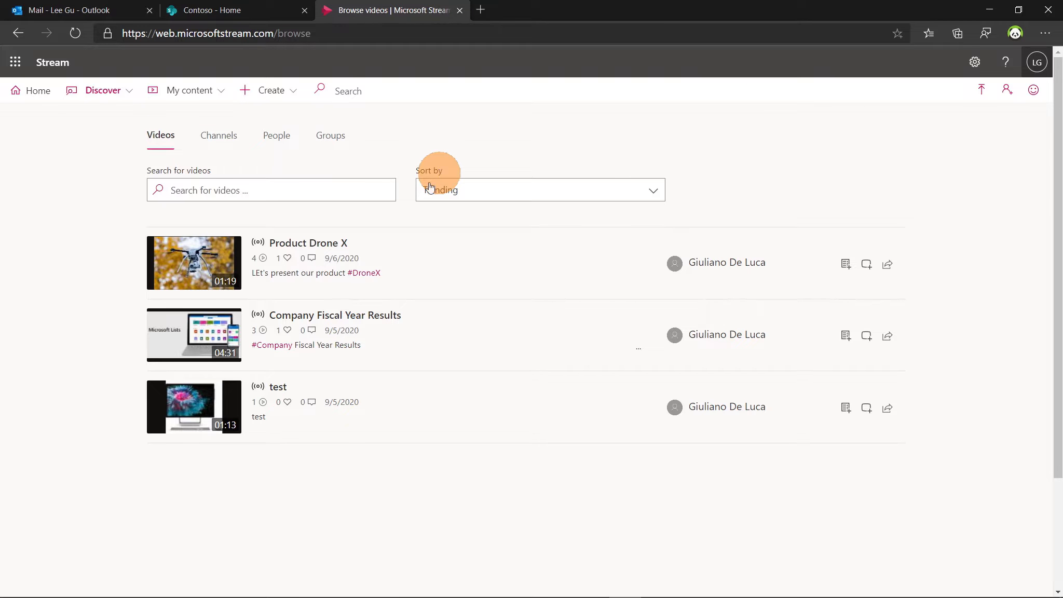
pyautogui.click(301, 247)
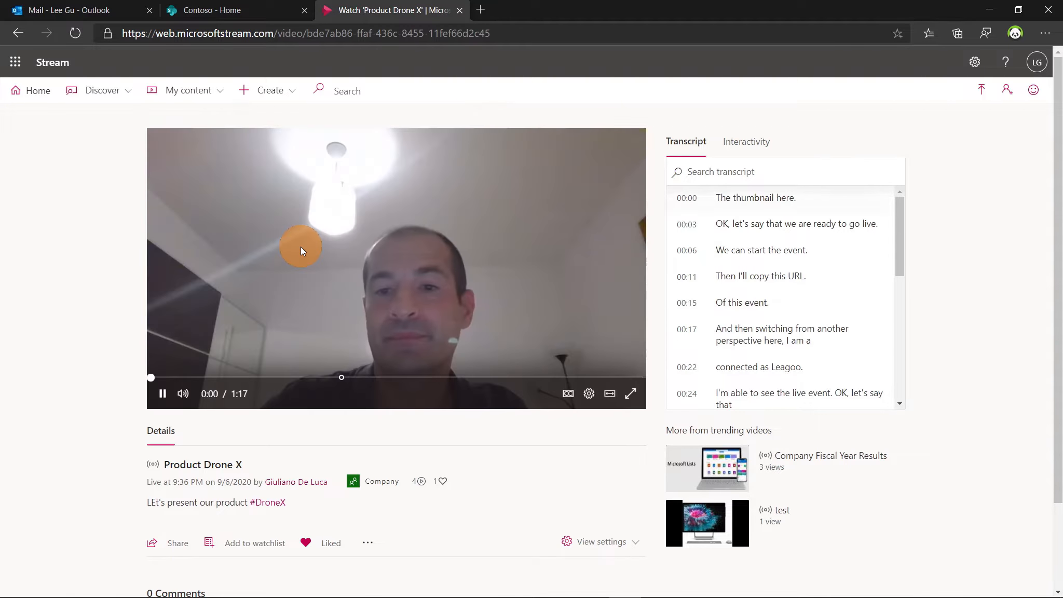
pyautogui.click(321, 377)
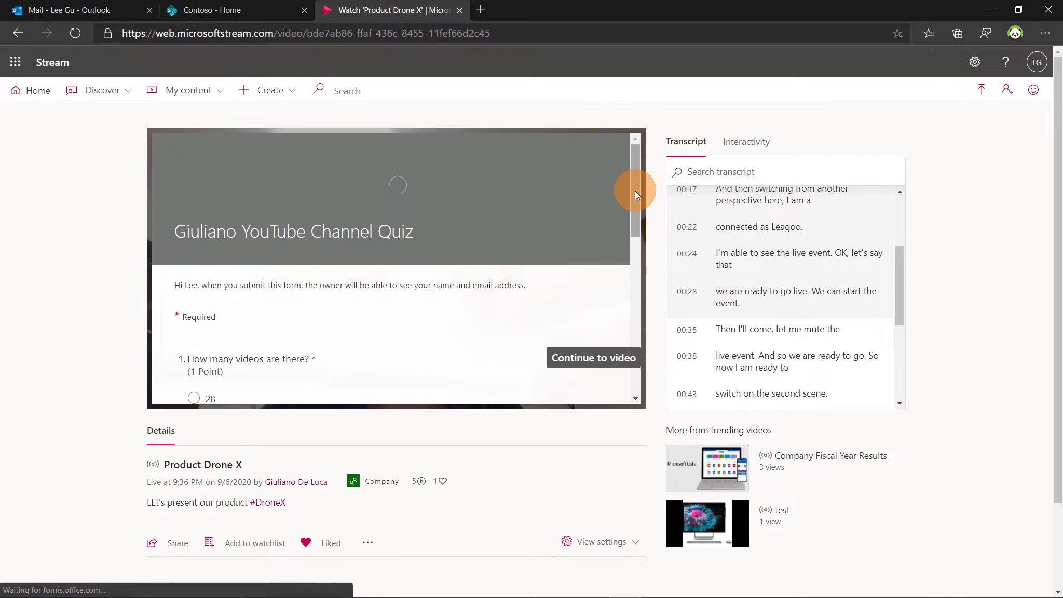
# - Submit the in-video quiz with 28 as the number of videos and the topics ranked Tech, Pizza, Soccer
pyautogui.moveTo(636, 191); pyautogui.dragTo(630, 245)
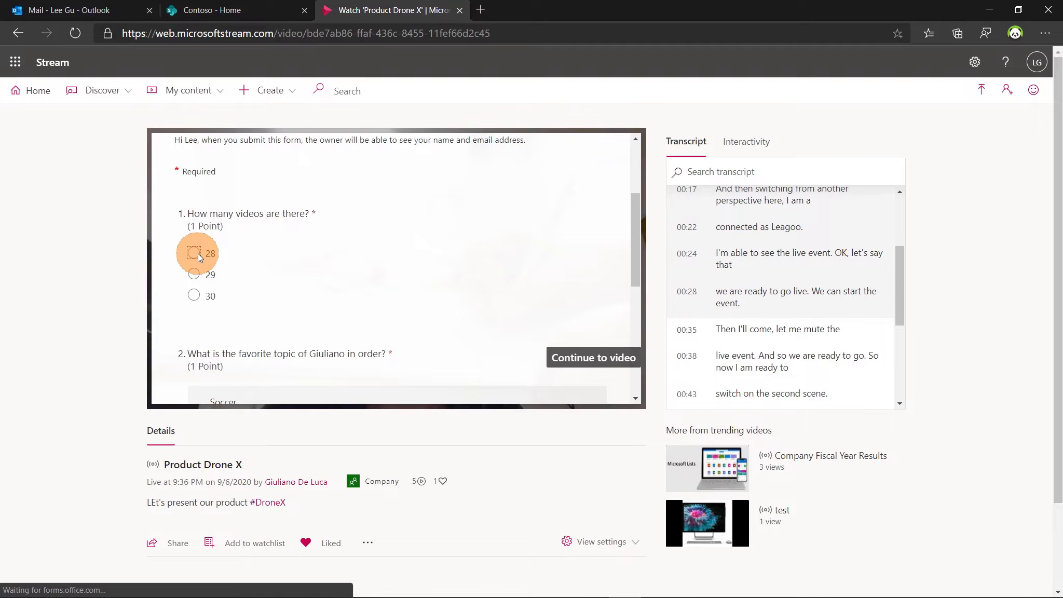
pyautogui.moveTo(636, 263); pyautogui.dragTo(636, 317)
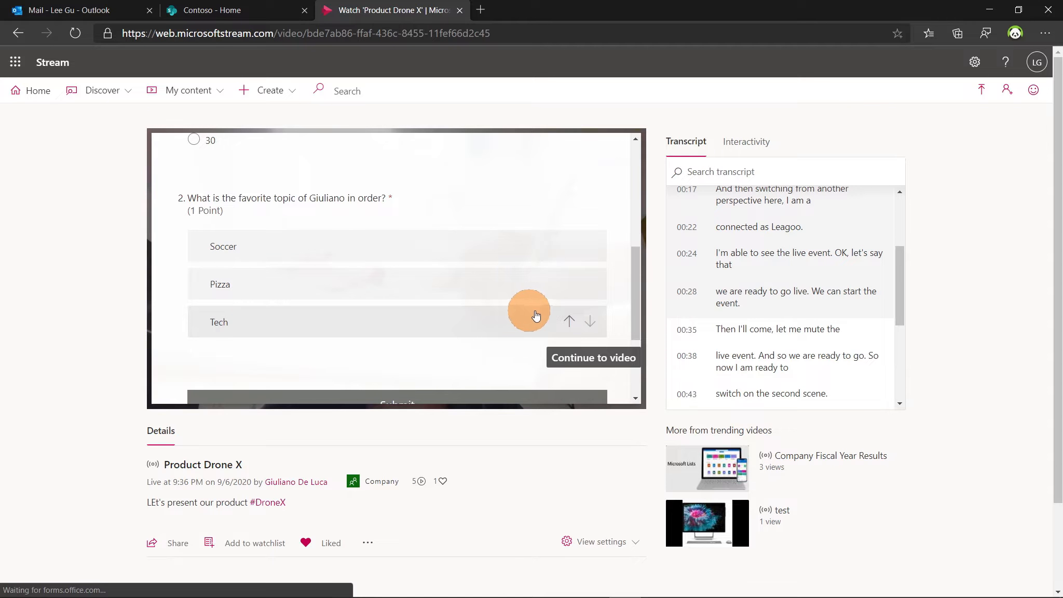
pyautogui.click(569, 322)
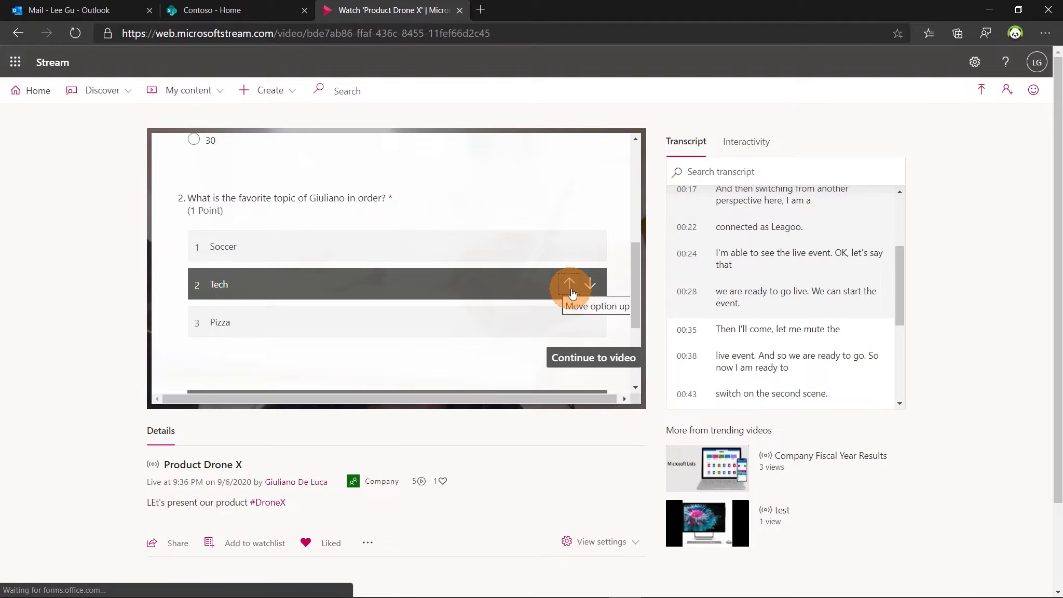
pyautogui.click(570, 286)
pyautogui.click(569, 322)
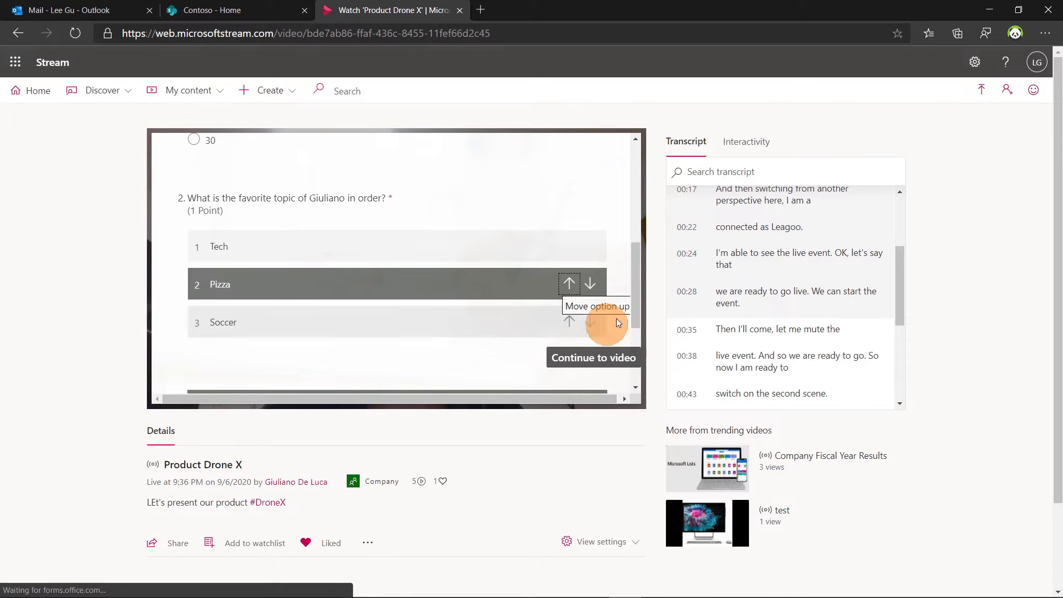
pyautogui.moveTo(636, 300); pyautogui.dragTo(636, 337)
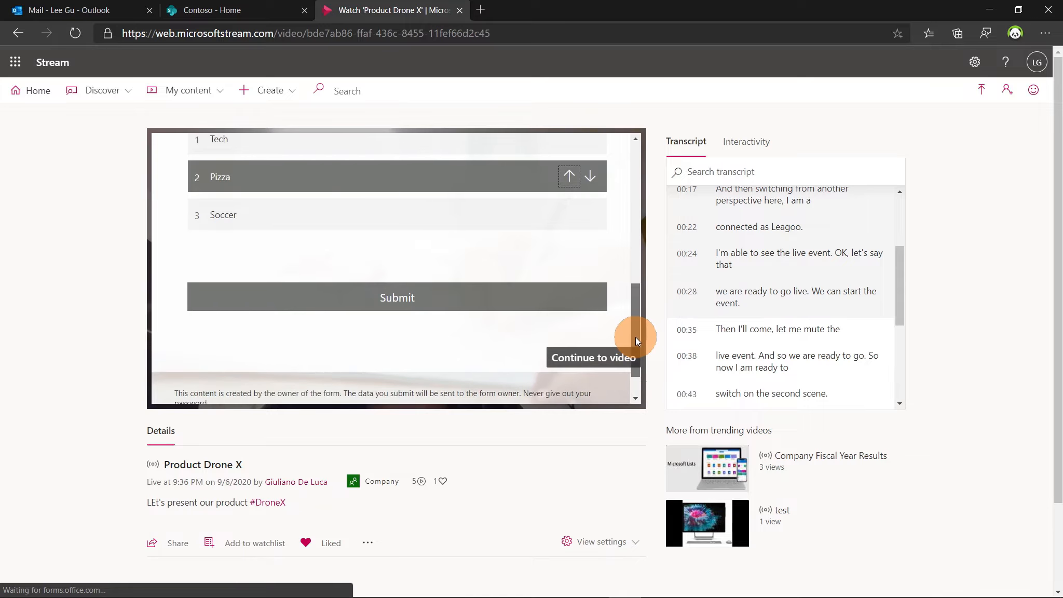
pyautogui.click(567, 307)
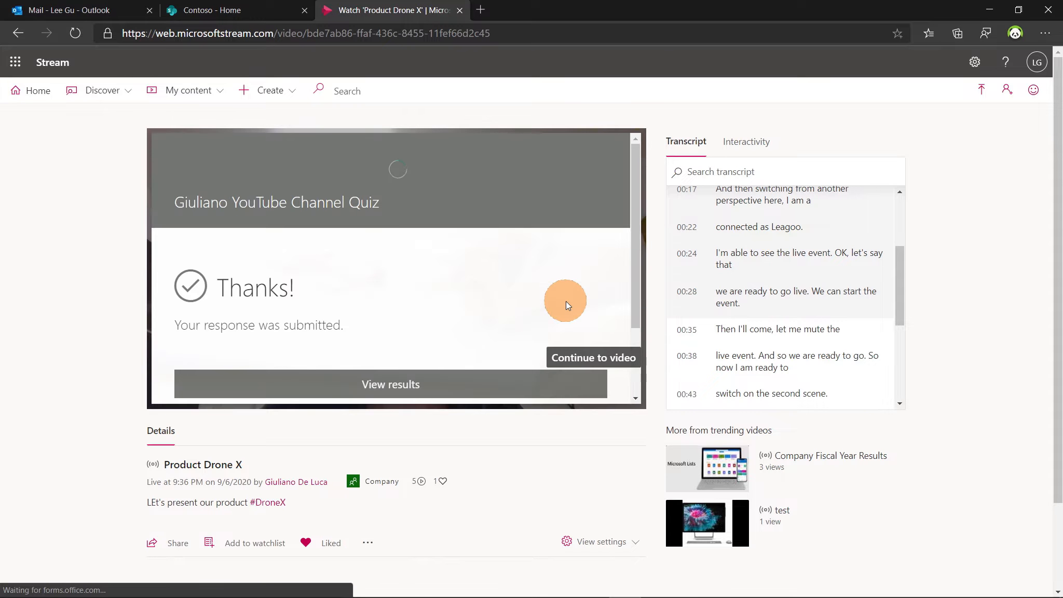
# - View the submitted quiz's results, and return to the video to continue playback
pyautogui.moveTo(633, 259); pyautogui.dragTo(632, 289)
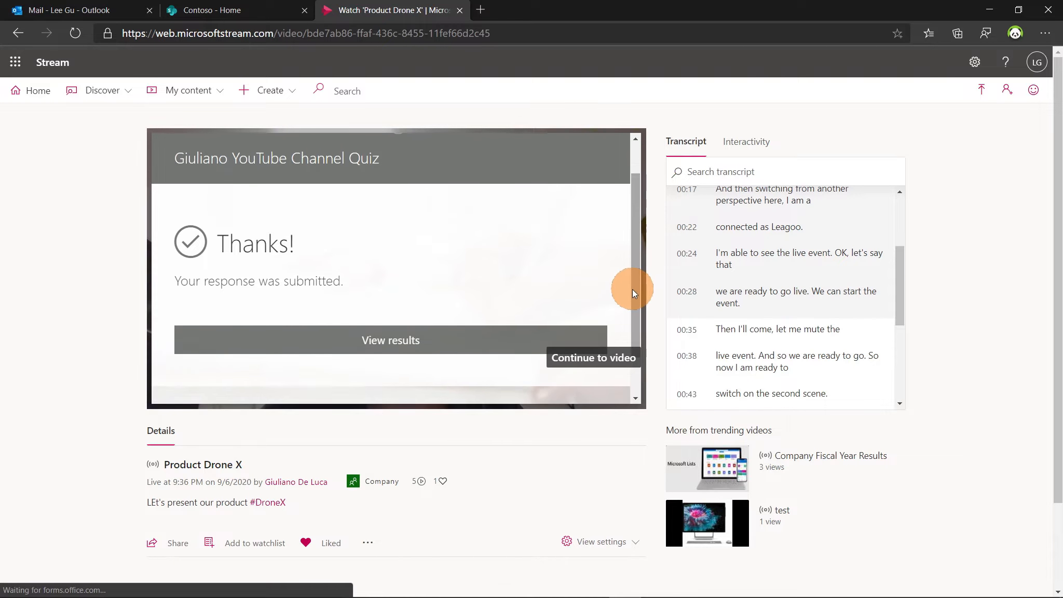
pyautogui.click(406, 340)
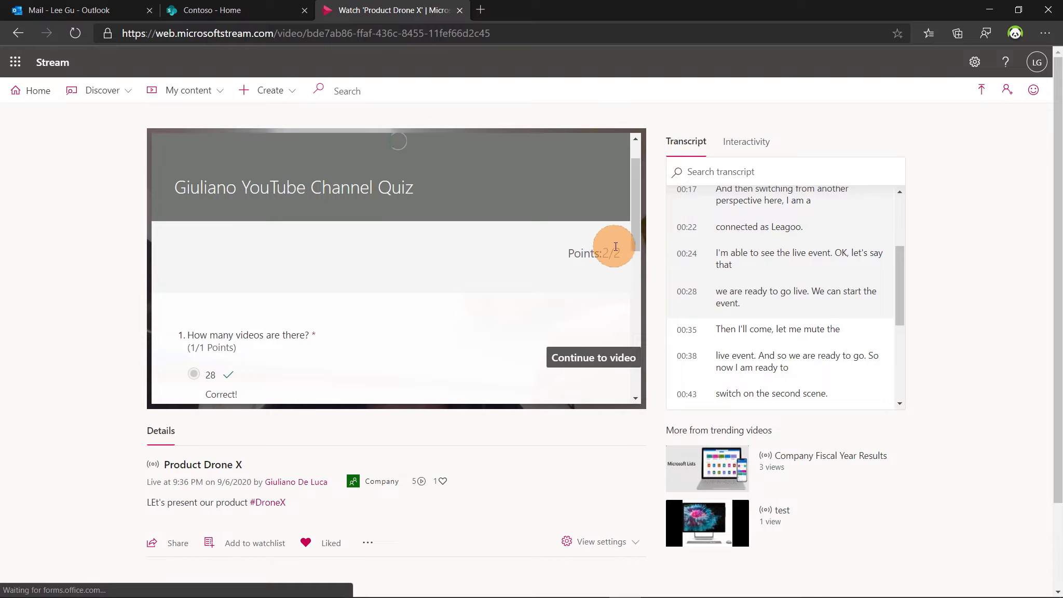
pyautogui.moveTo(635, 225)
pyautogui.mouseDown()
pyautogui.moveTo(631, 336)
pyautogui.moveTo(636, 226)
pyautogui.mouseUp()
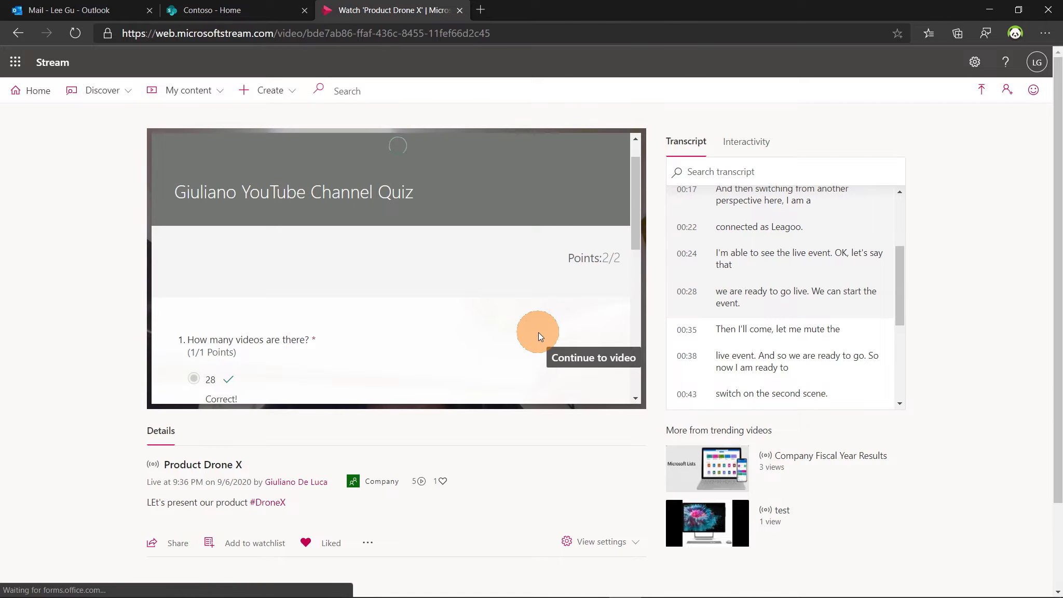
pyautogui.click(594, 358)
pyautogui.click(162, 395)
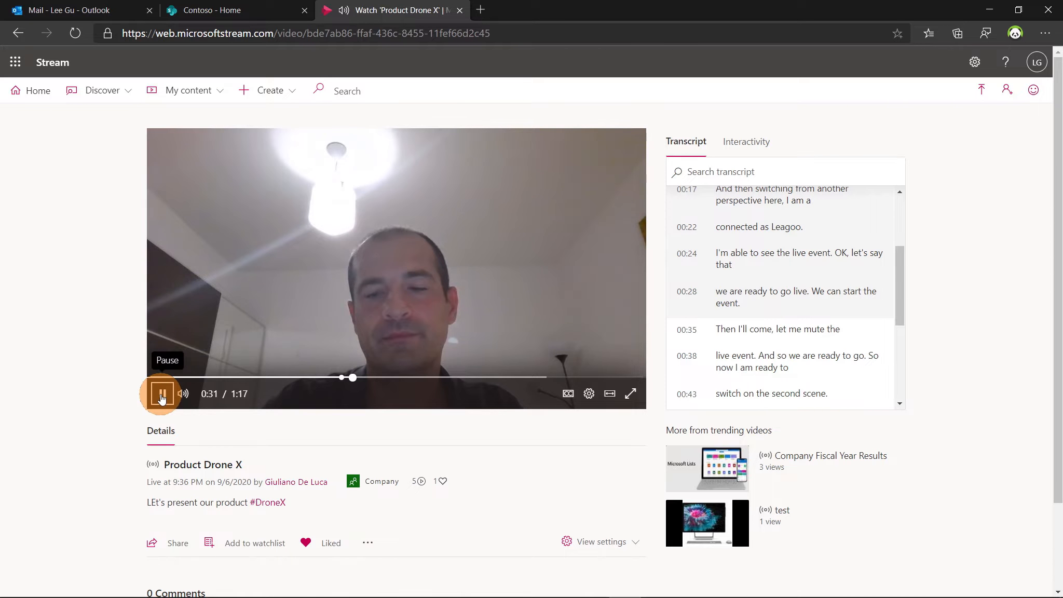